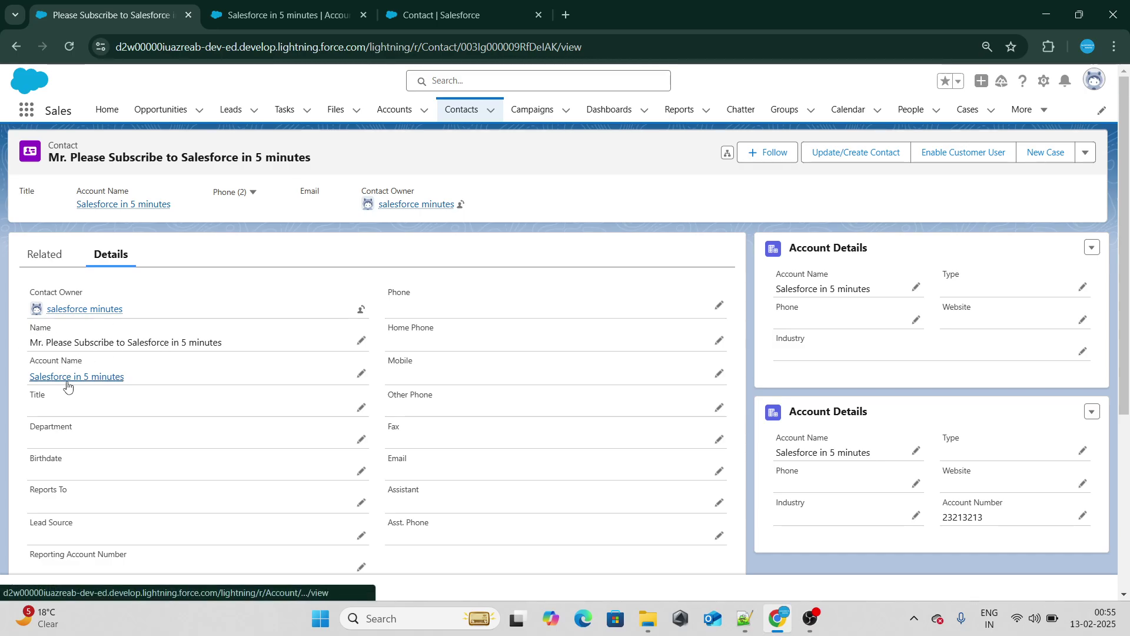
Check the contact's linked account, then go to the Contact object's Object Manager page
{"action": "left_click", "coordinate": [283, 5]}
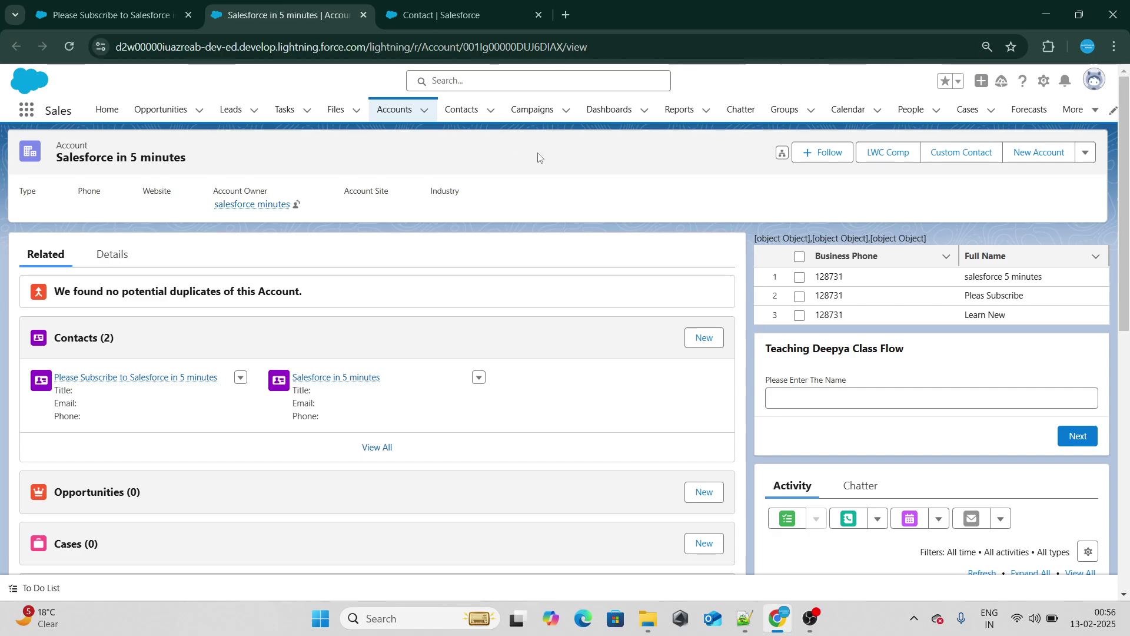
{"action": "key", "text": "ctrl+shift+Tab"}
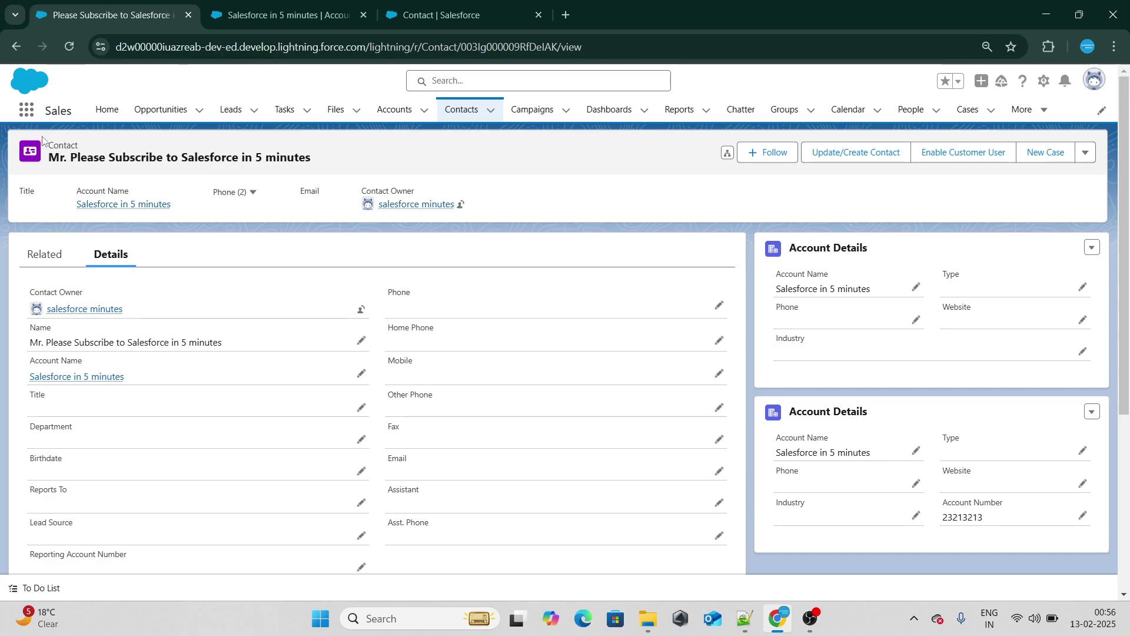
{"action": "left_click_drag", "start_coordinate": [47, 143], "coordinate": [97, 152]}
{"action": "left_click", "coordinate": [130, 162]}
{"action": "double_click", "coordinate": [69, 146]}
{"action": "left_click", "coordinate": [130, 154]}
{"action": "left_click", "coordinate": [459, 17]}
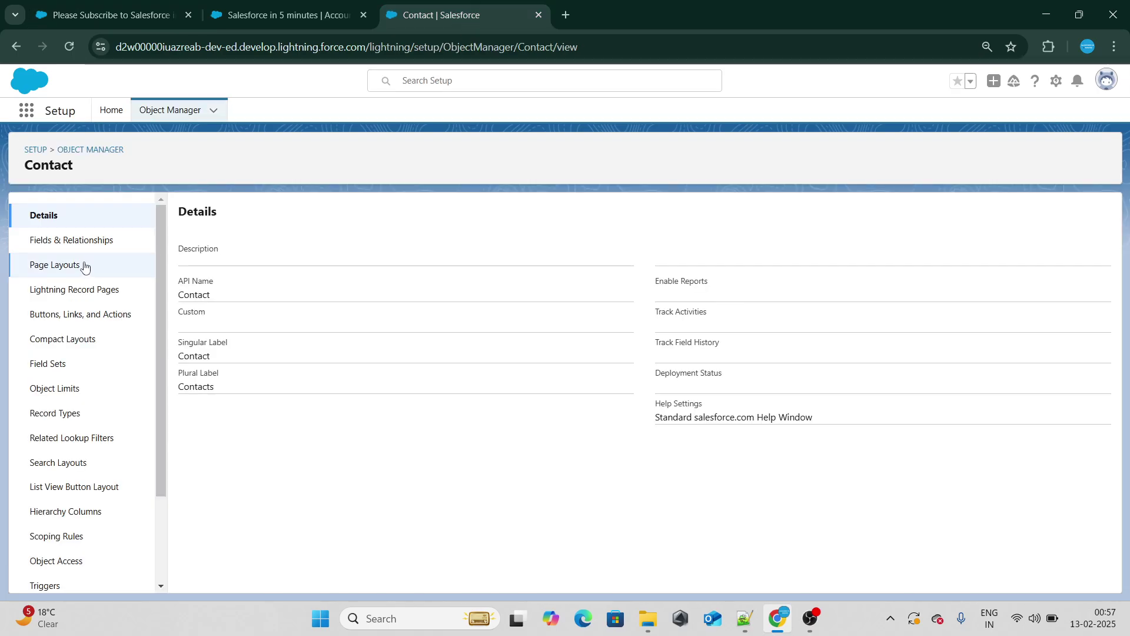
Start a new Formula custom field from Contact's Fields & Relationships
{"action": "left_click", "coordinate": [72, 240]}
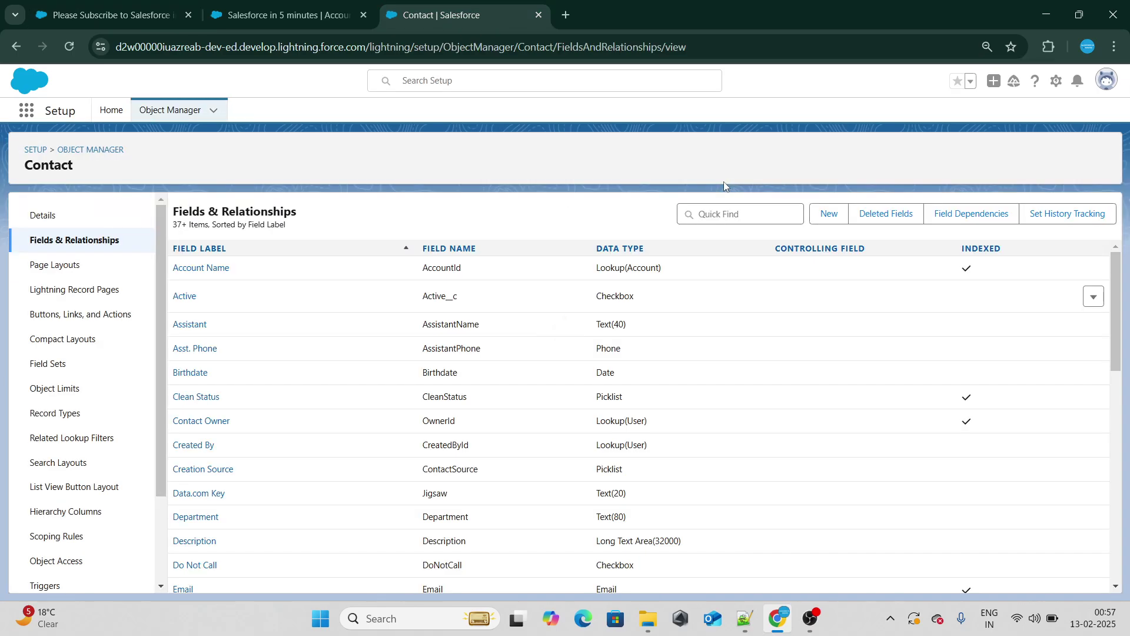
{"action": "left_click", "coordinate": [821, 215]}
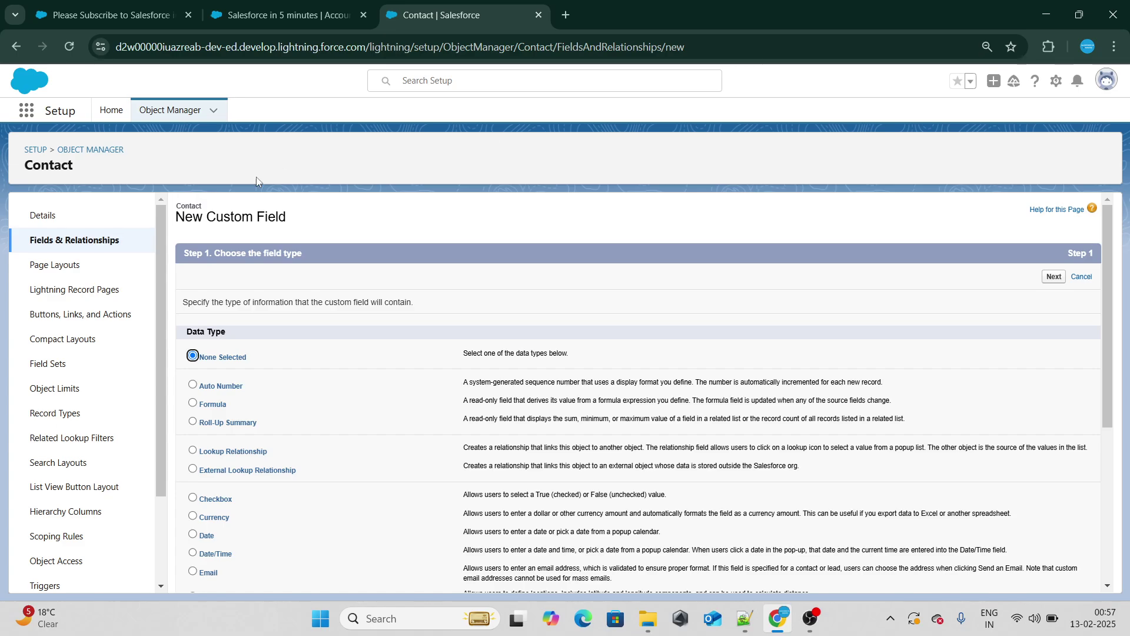
{"action": "left_click", "coordinate": [207, 408]}
{"action": "left_click", "coordinate": [1054, 277]}
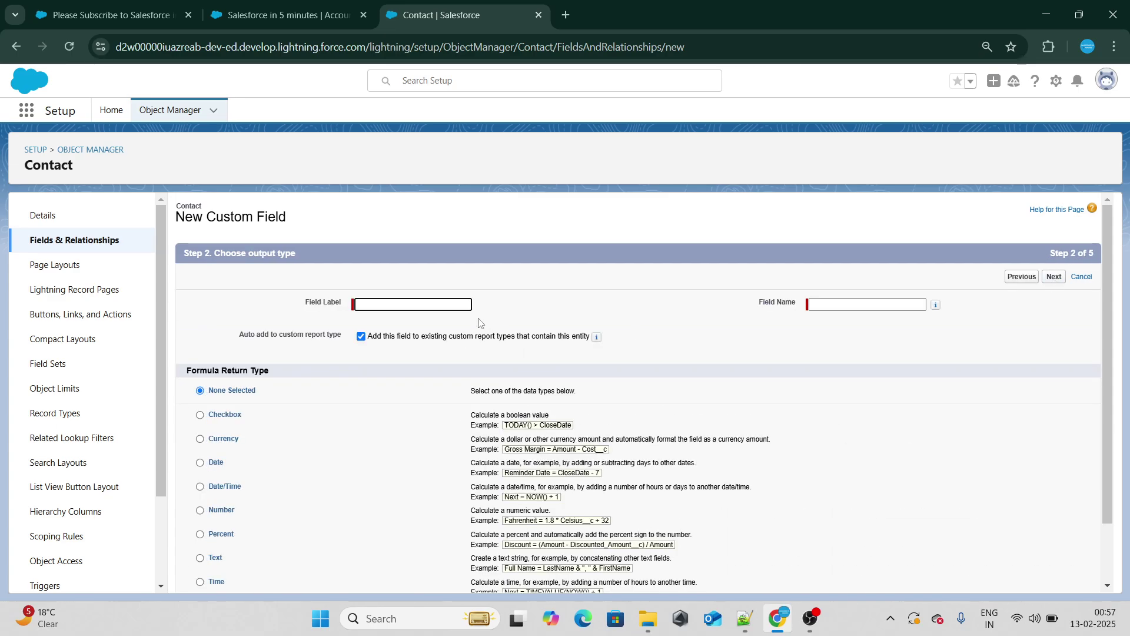
Label the formula field 'Account name Form' with a Text return type and continue
{"action": "type", "text": "Acco"}
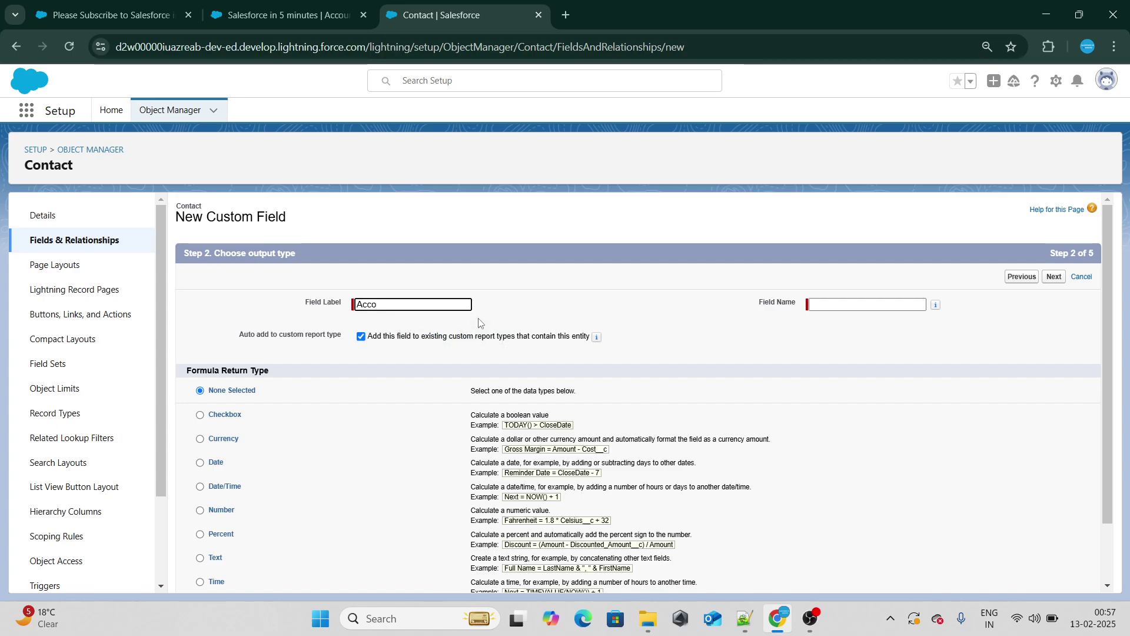
{"action": "type", "text": "unt name For,"}
{"action": "key", "text": "BackSpace"}
{"action": "type", "text": "m"}
{"action": "left_click", "coordinate": [481, 322]}
{"action": "scroll", "coordinate": [260, 446], "scroll_direction": "down", "scroll_amount": 2}
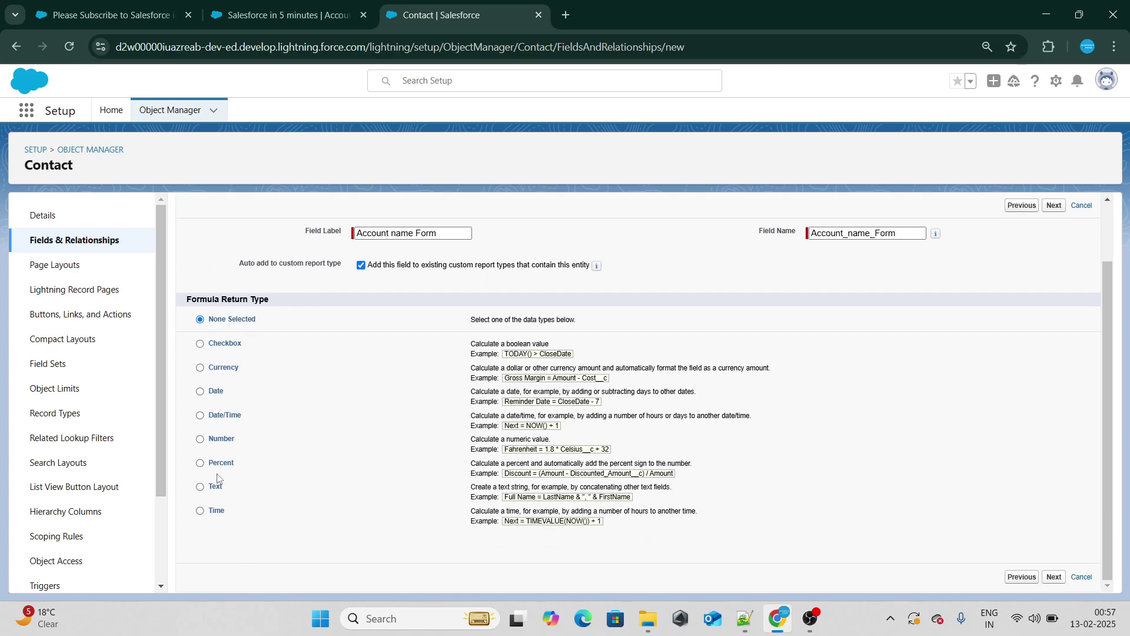
{"action": "left_click", "coordinate": [1053, 577]}
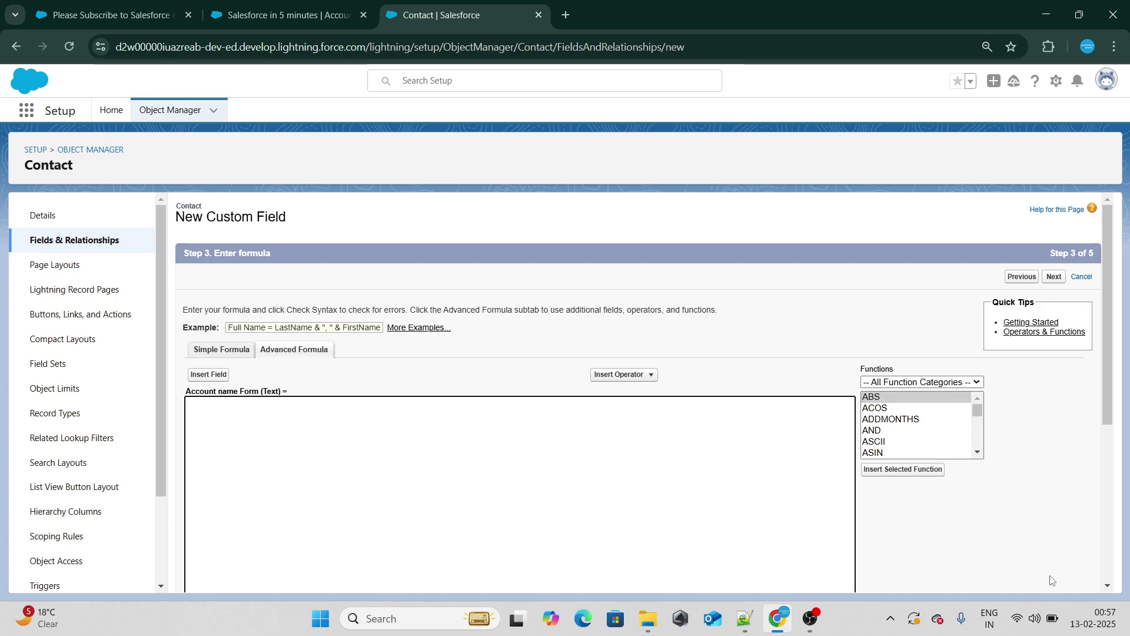
{"action": "left_click", "coordinate": [256, 4]}
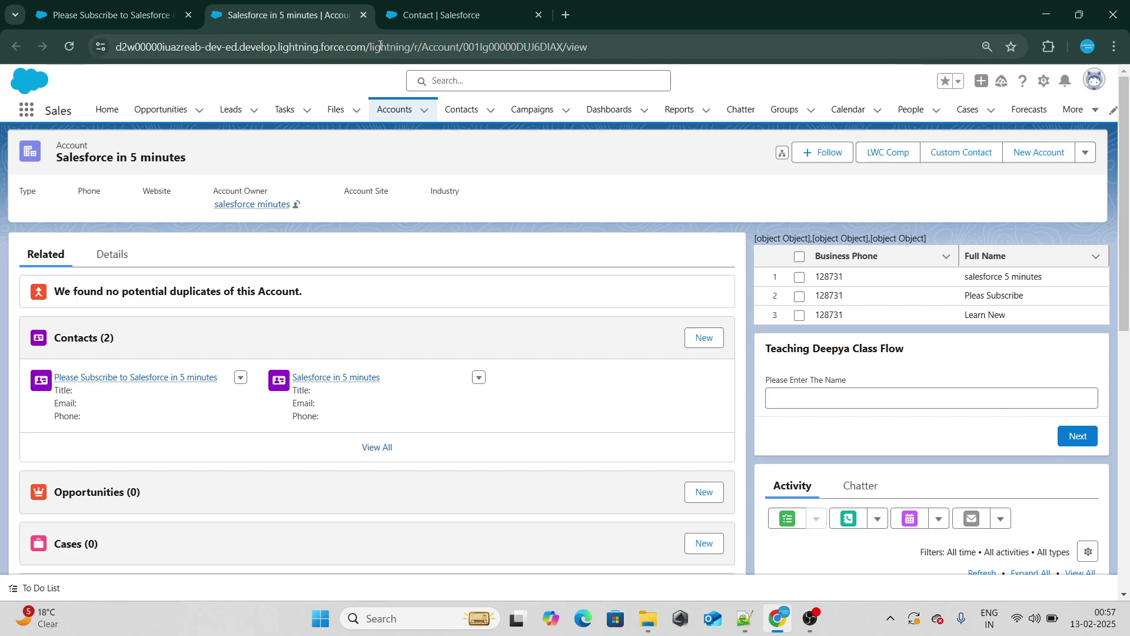
{"action": "left_click_drag", "start_coordinate": [372, 46], "coordinate": [112, 46]}
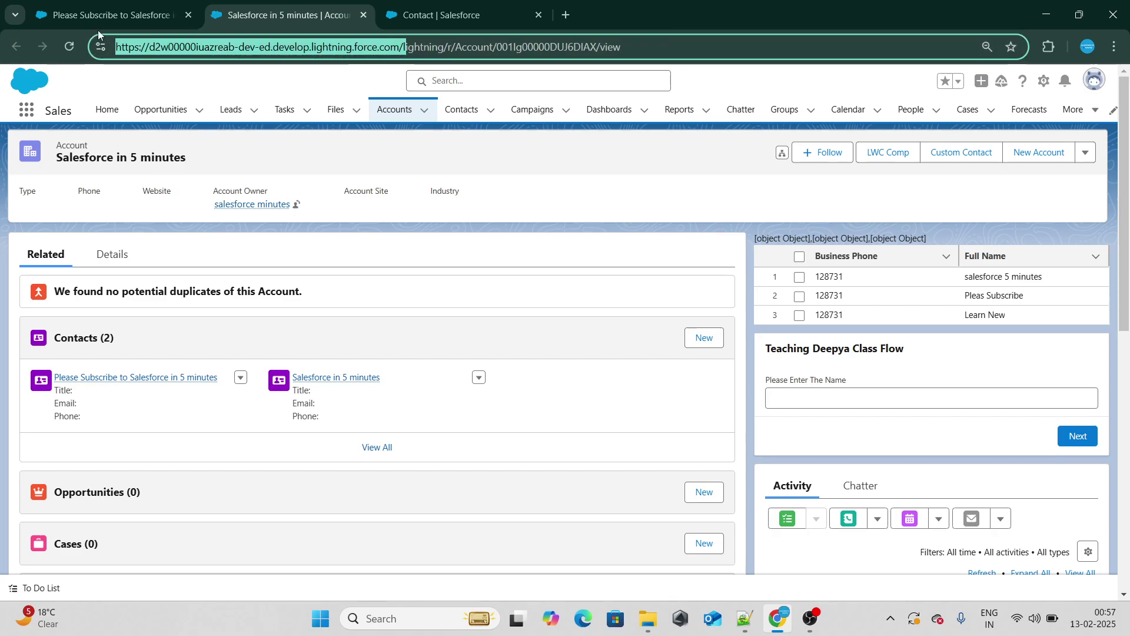
{"action": "left_click", "coordinate": [474, 10]}
{"action": "left_click", "coordinate": [396, 416]}
{"action": "type", "text": "https://d2w00000iuazreab-dev-ed.develop.lightning.force.com/l"}
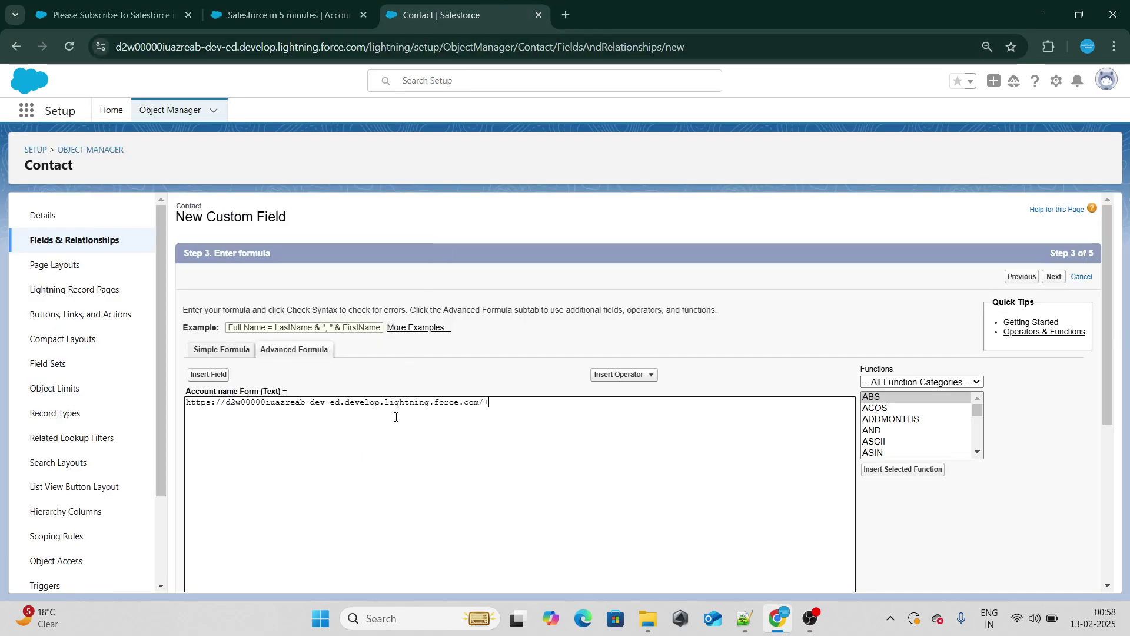
{"action": "left_click", "coordinate": [283, 15]}
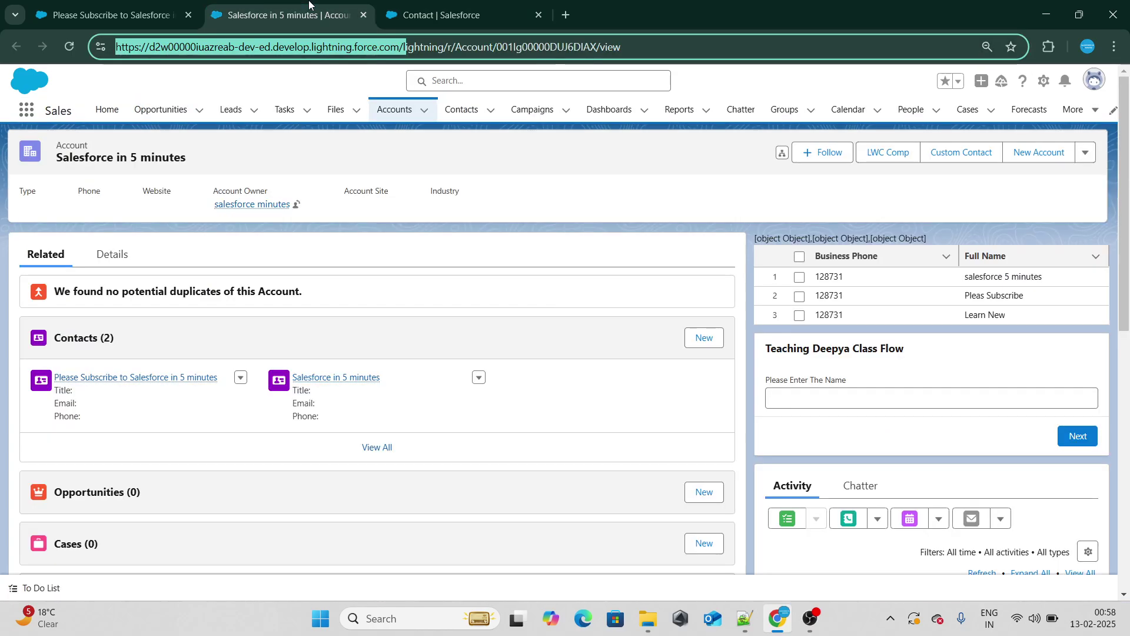
{"action": "double_click", "coordinate": [520, 49]}
{"action": "key", "text": "ctrl+c"}
{"action": "left_click", "coordinate": [474, 10]}
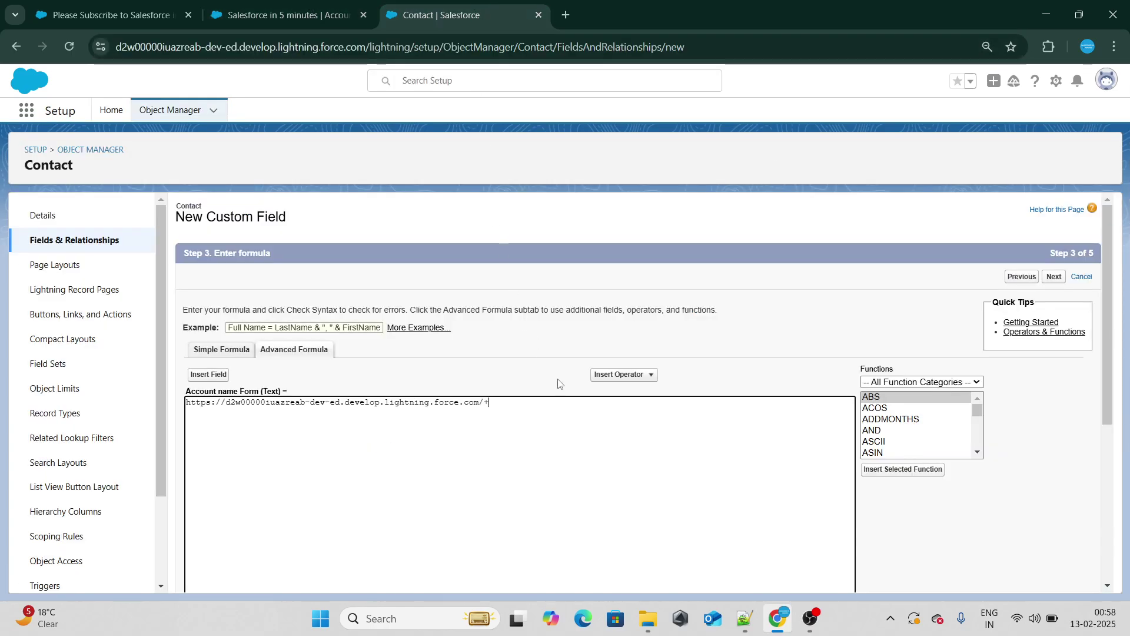
{"action": "type", "text": "+"}
{"action": "key", "text": "ctrl+v"}
{"action": "double_click", "coordinate": [566, 402]}
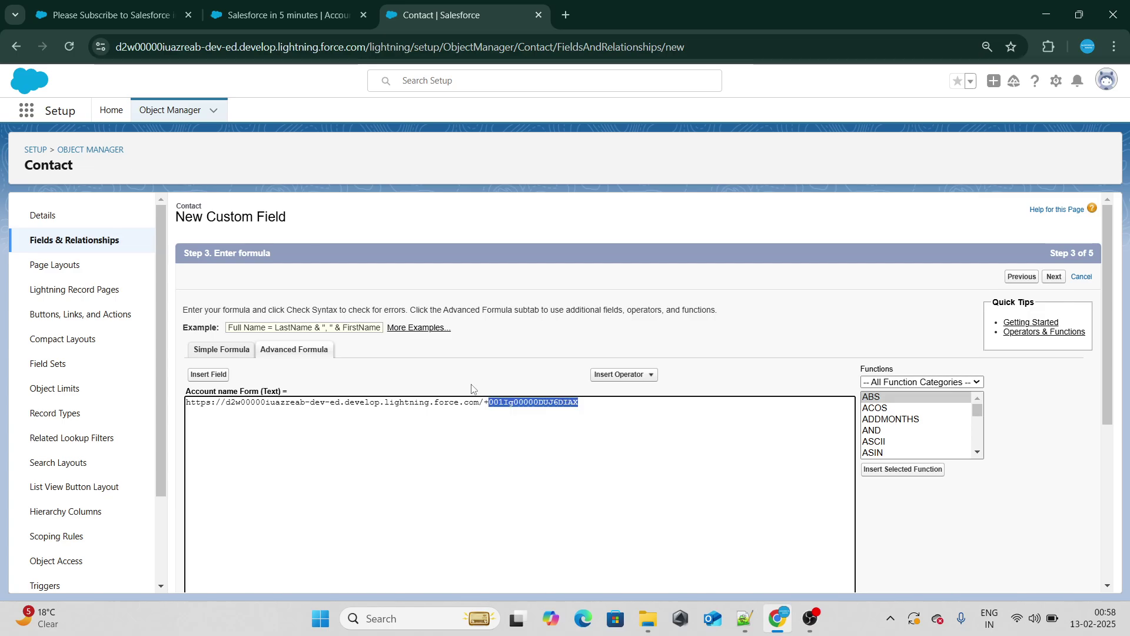
{"action": "left_click", "coordinate": [628, 402]}
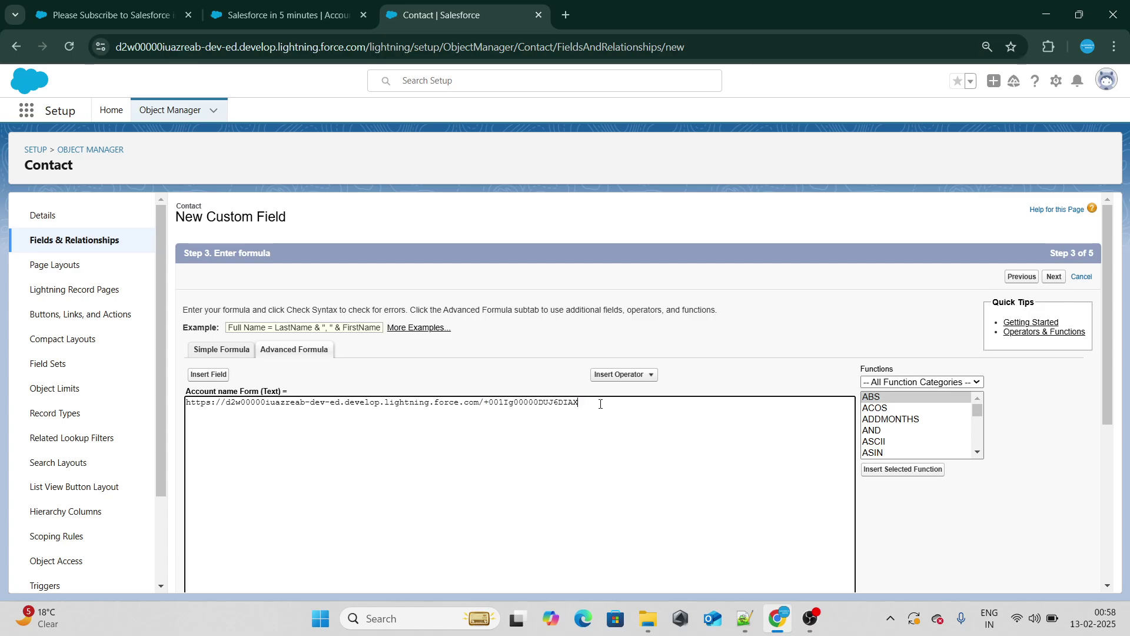
{"action": "left_click_drag", "start_coordinate": [600, 404], "coordinate": [72, 398]}
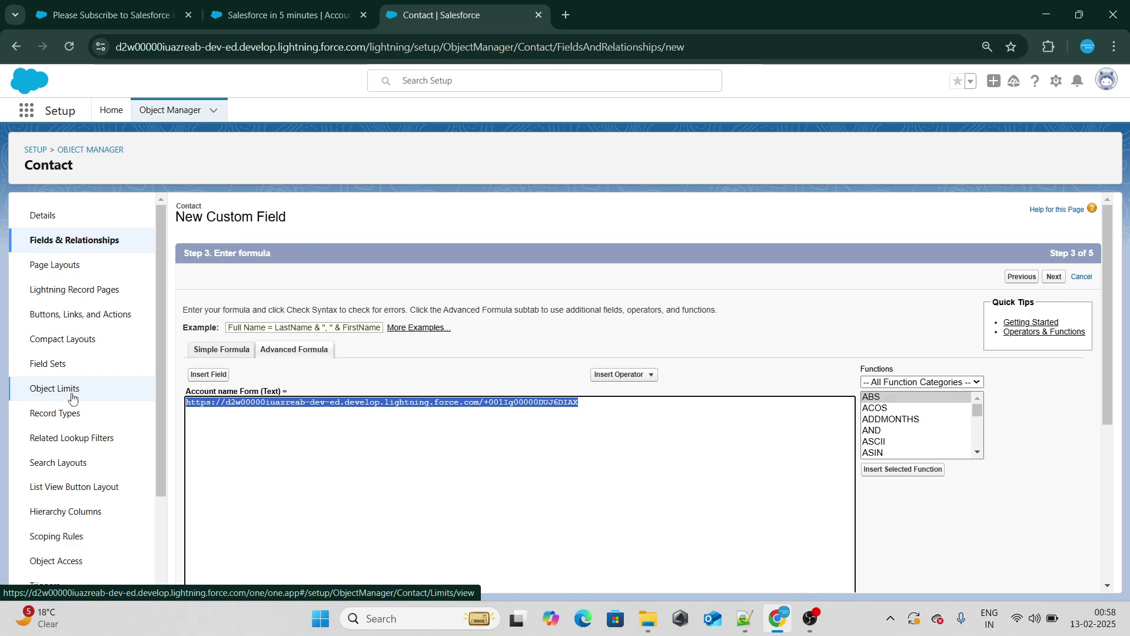
{"action": "key", "text": "BackSpace"}
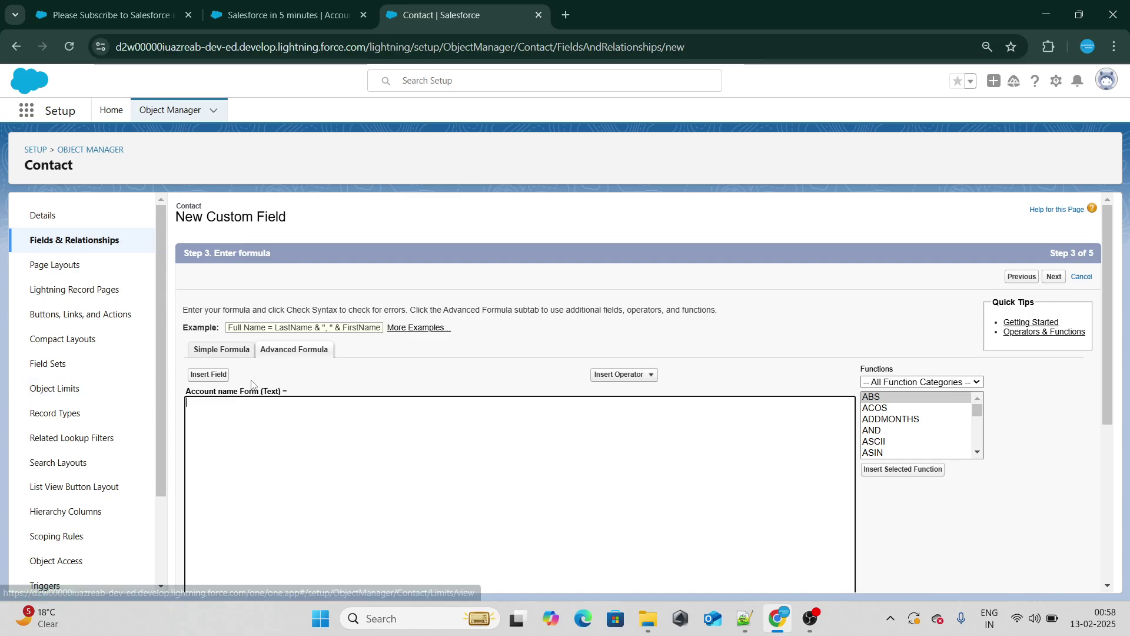
Insert the $Api > API Partner Server 28.0 URL merge field into the formula
{"action": "left_click", "coordinate": [219, 377]}
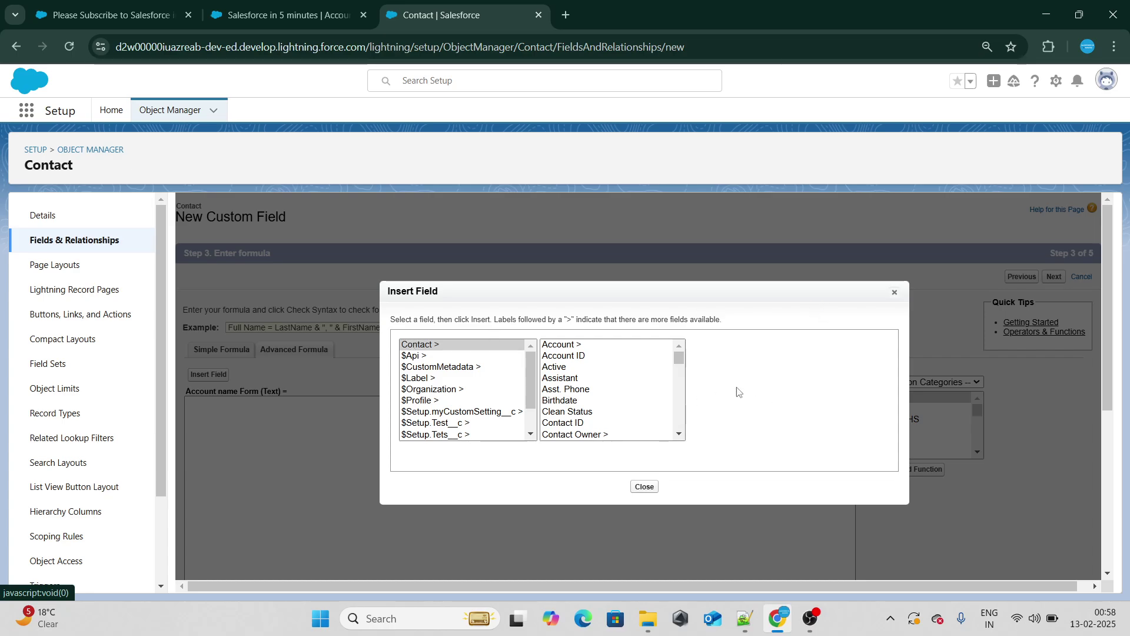
{"action": "left_click", "coordinate": [412, 357]}
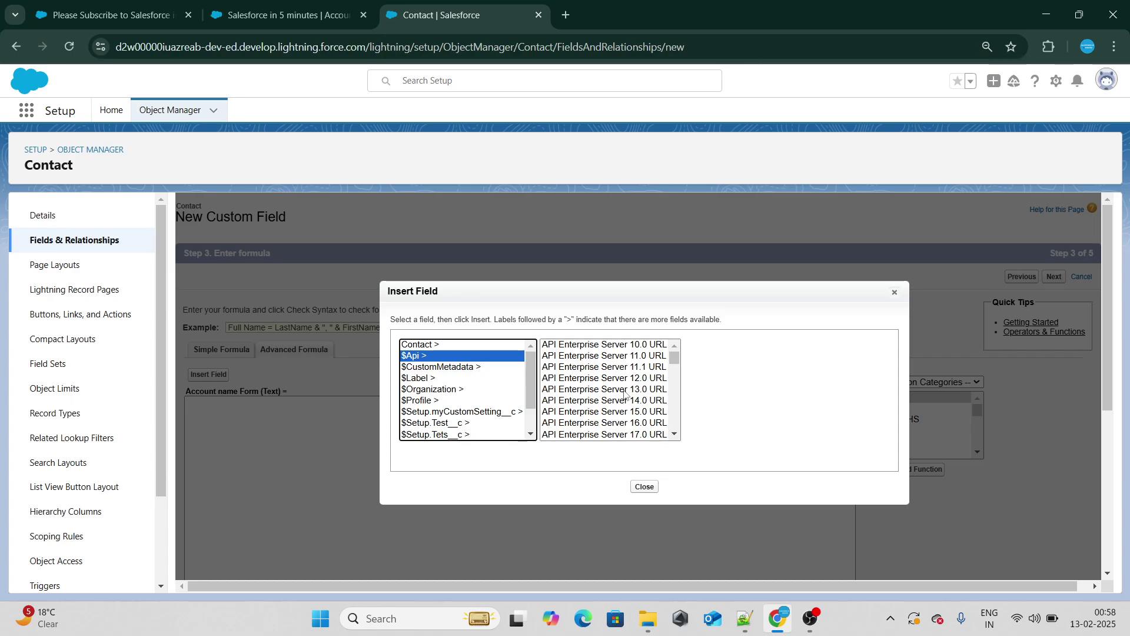
{"action": "scroll", "coordinate": [626, 396], "scroll_direction": "down", "scroll_amount": 3}
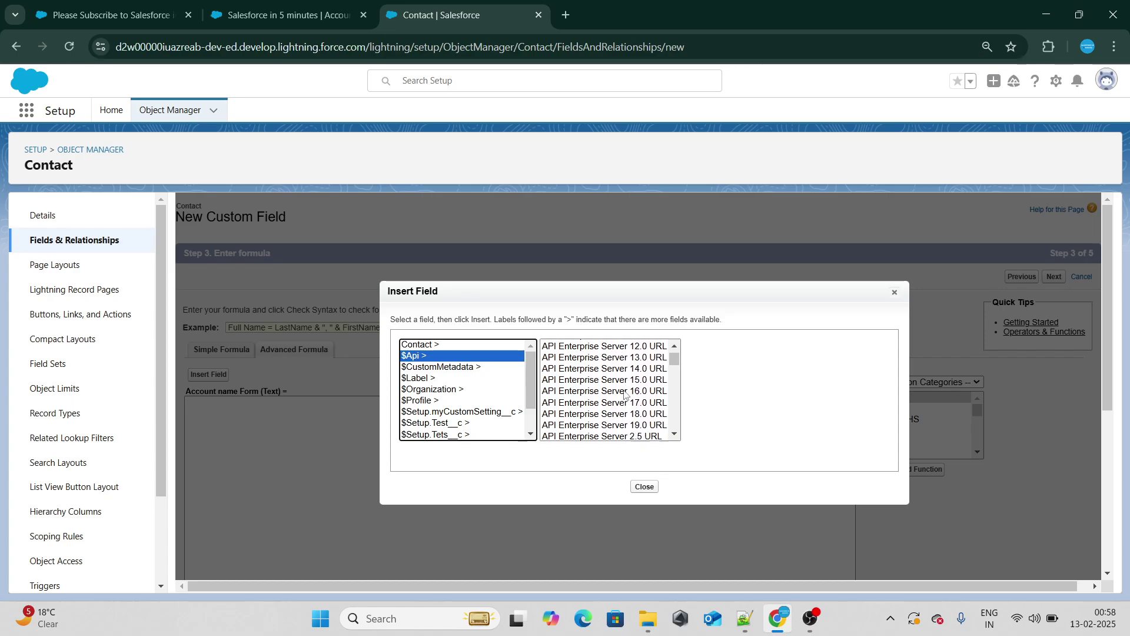
{"action": "scroll", "coordinate": [626, 395], "scroll_direction": "down", "scroll_amount": 10}
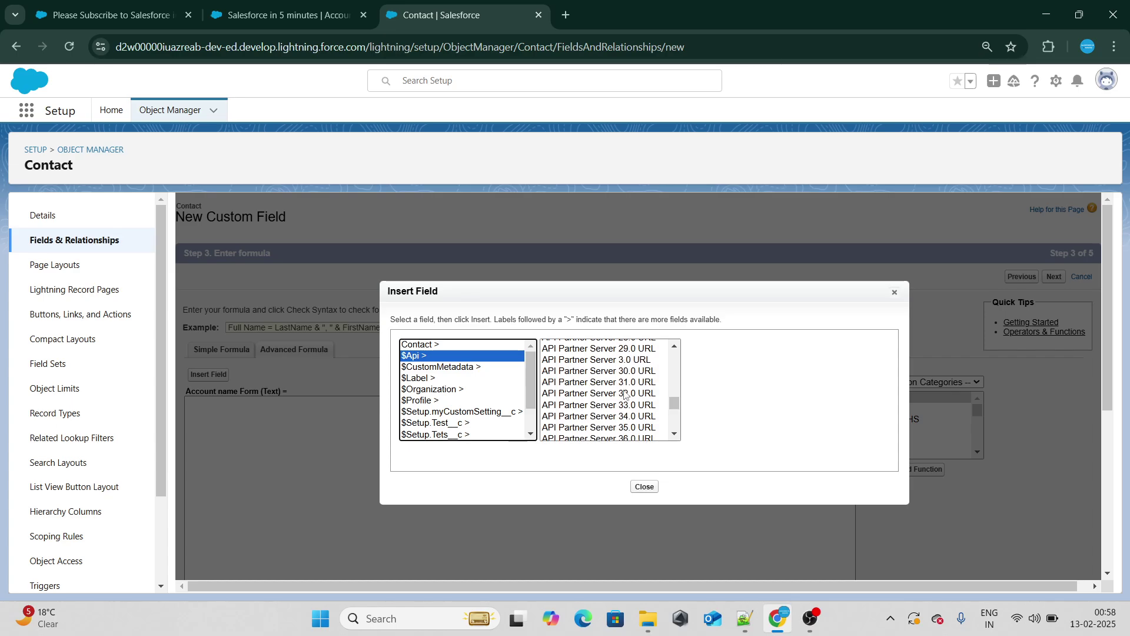
{"action": "scroll", "coordinate": [626, 396], "scroll_direction": "down", "scroll_amount": 5}
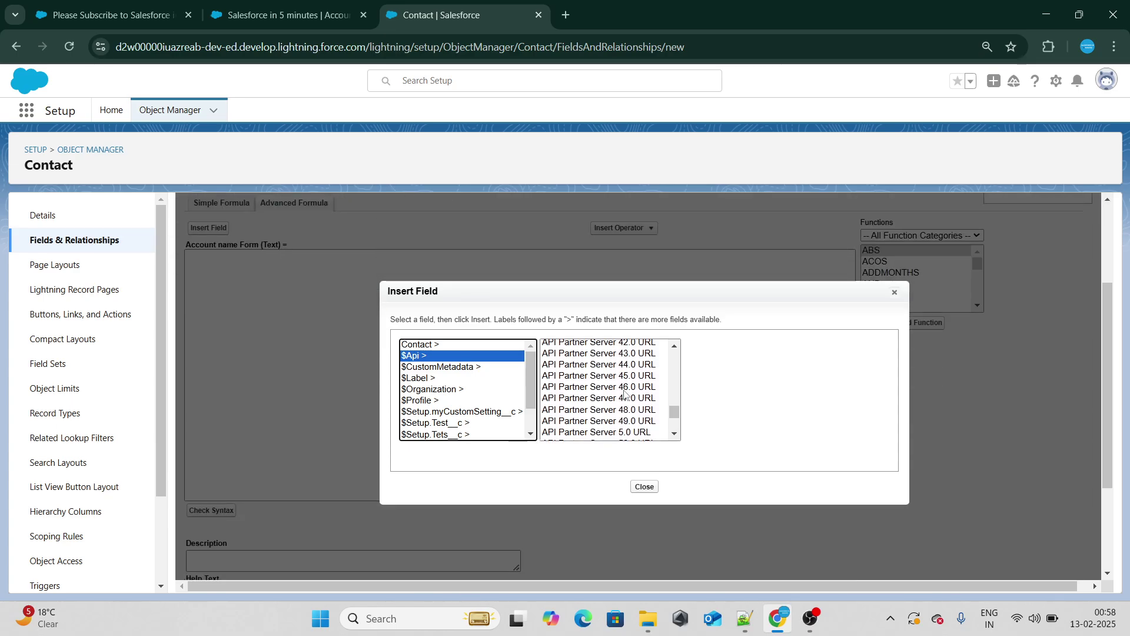
{"action": "scroll", "coordinate": [625, 396], "scroll_direction": "up", "scroll_amount": 5}
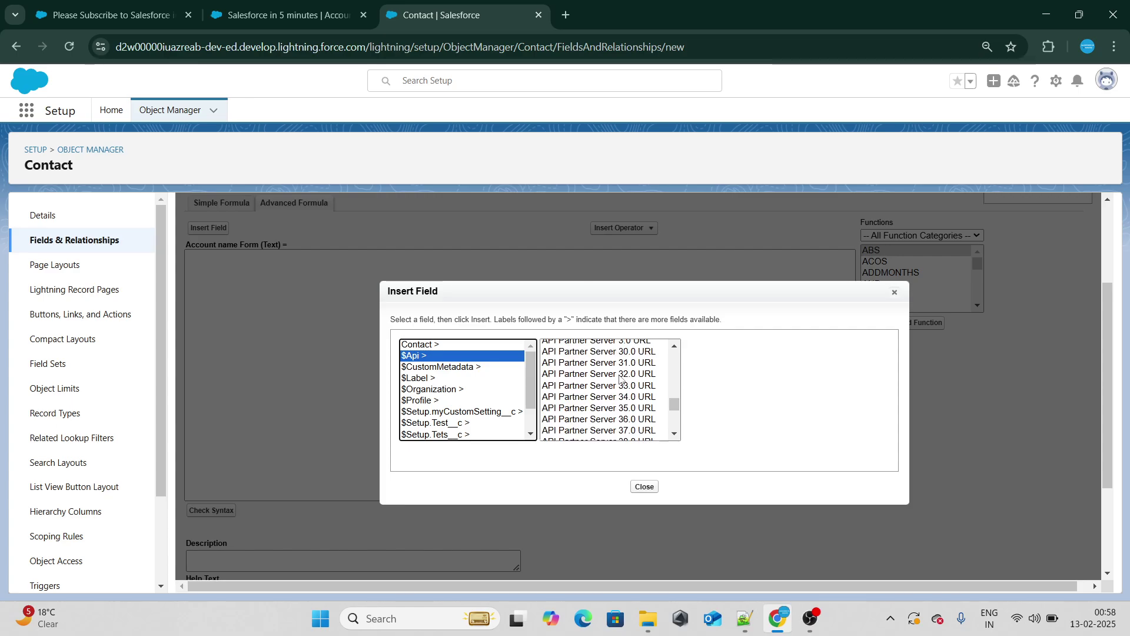
{"action": "left_click", "coordinate": [618, 371]}
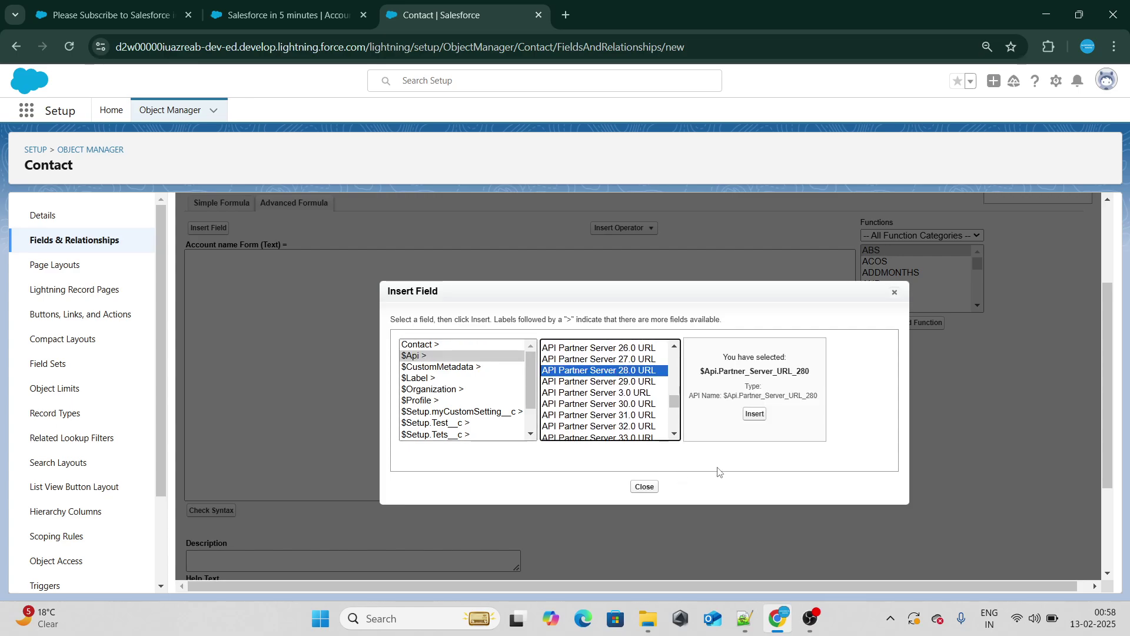
{"action": "left_click", "coordinate": [760, 418]}
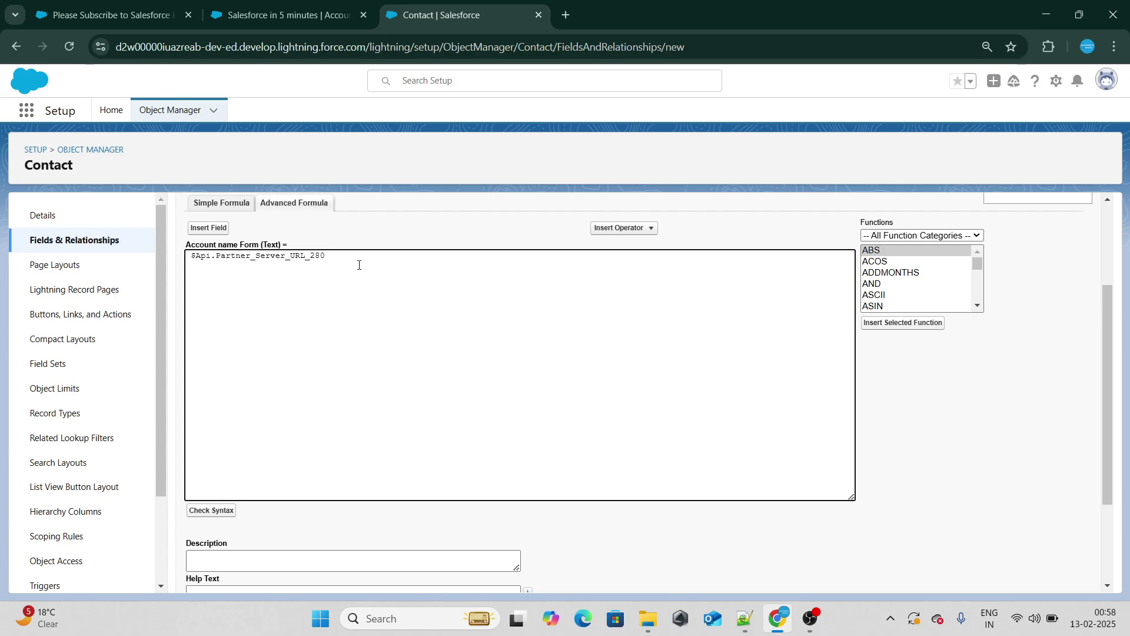
Copy the org URL through /lightning/setup and open a new line in the Notepad++ notes
{"action": "left_click_drag", "start_coordinate": [120, 47], "coordinate": [686, 50]}
{"action": "left_click", "coordinate": [714, 177]}
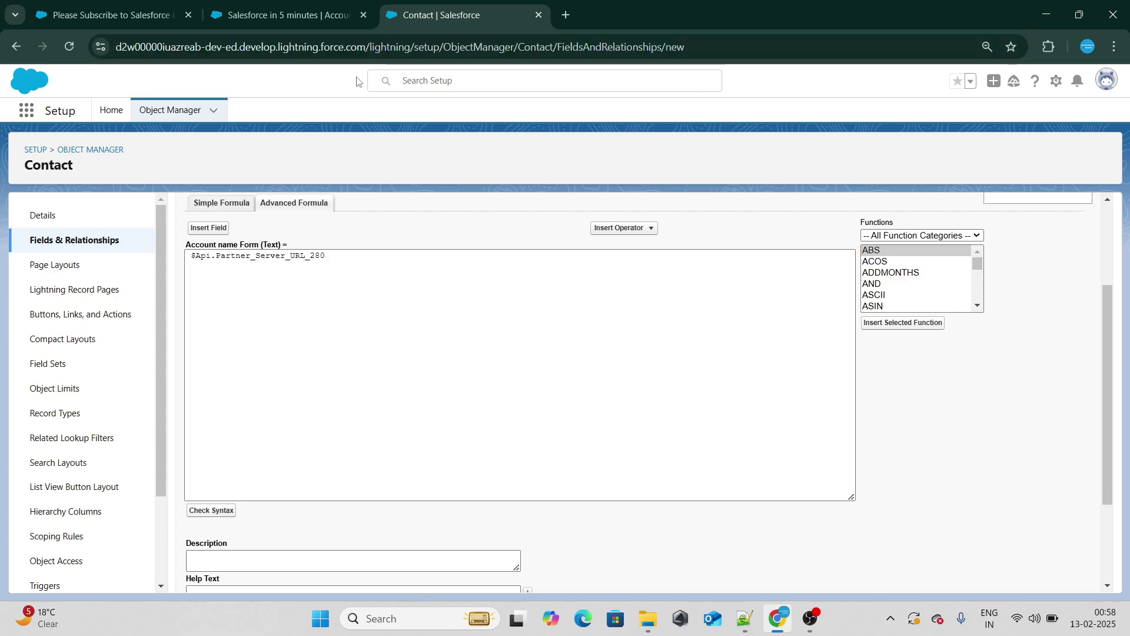
{"action": "double_click", "coordinate": [378, 49]}
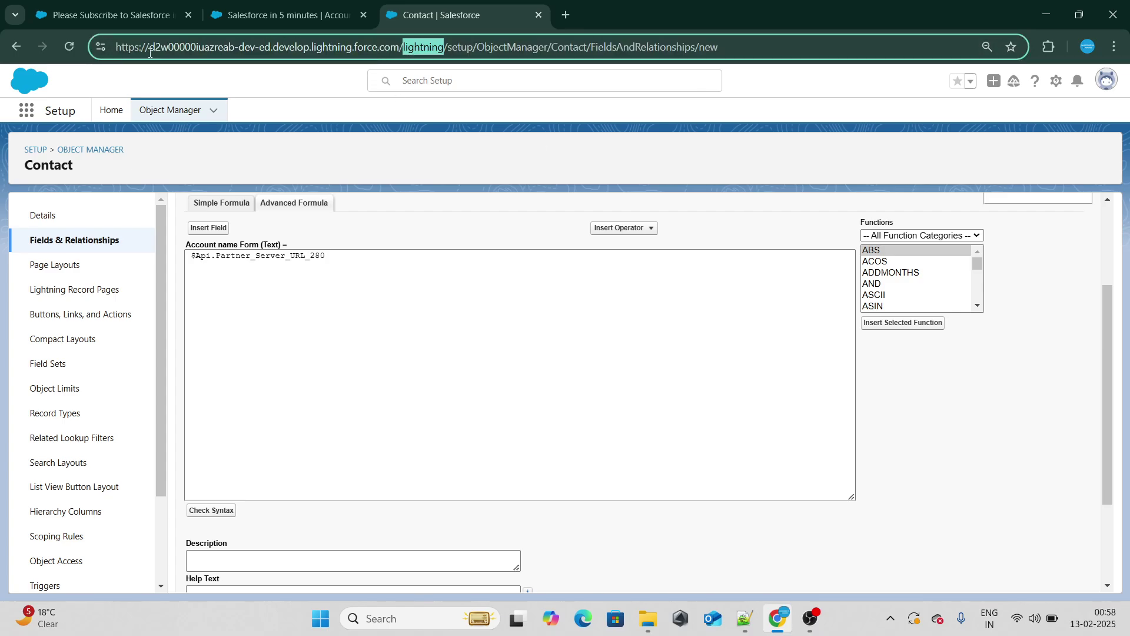
{"action": "left_click_drag", "start_coordinate": [116, 47], "coordinate": [475, 48]}
{"action": "key", "text": "ctrl+c"}
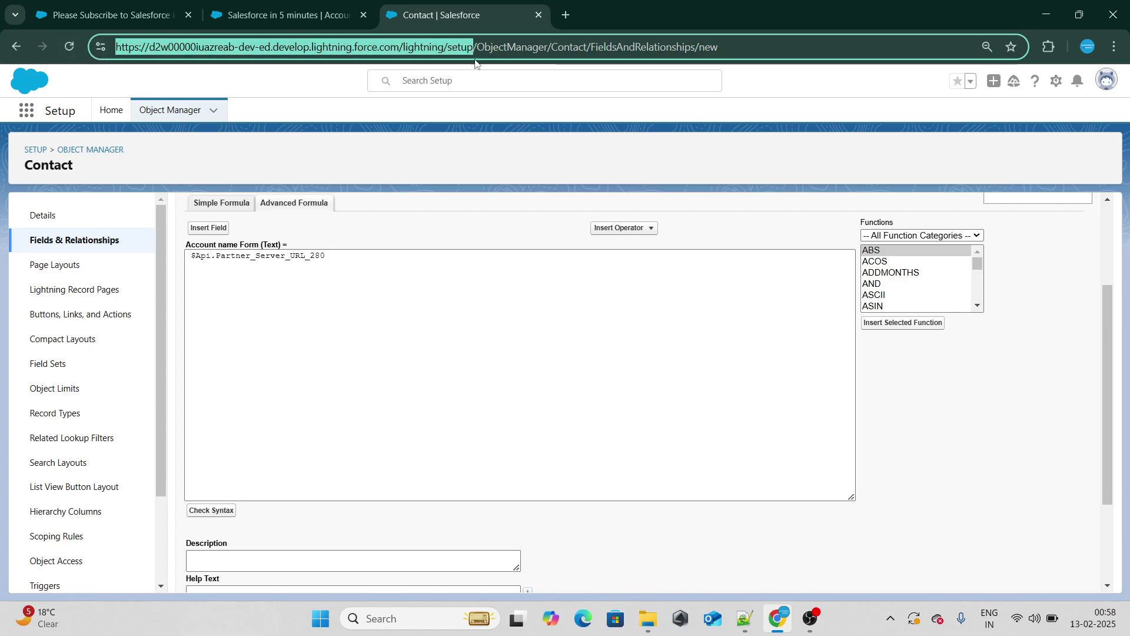
{"action": "left_click", "coordinate": [745, 618]}
{"action": "key", "text": "Return"}
{"action": "key", "text": "Return"}
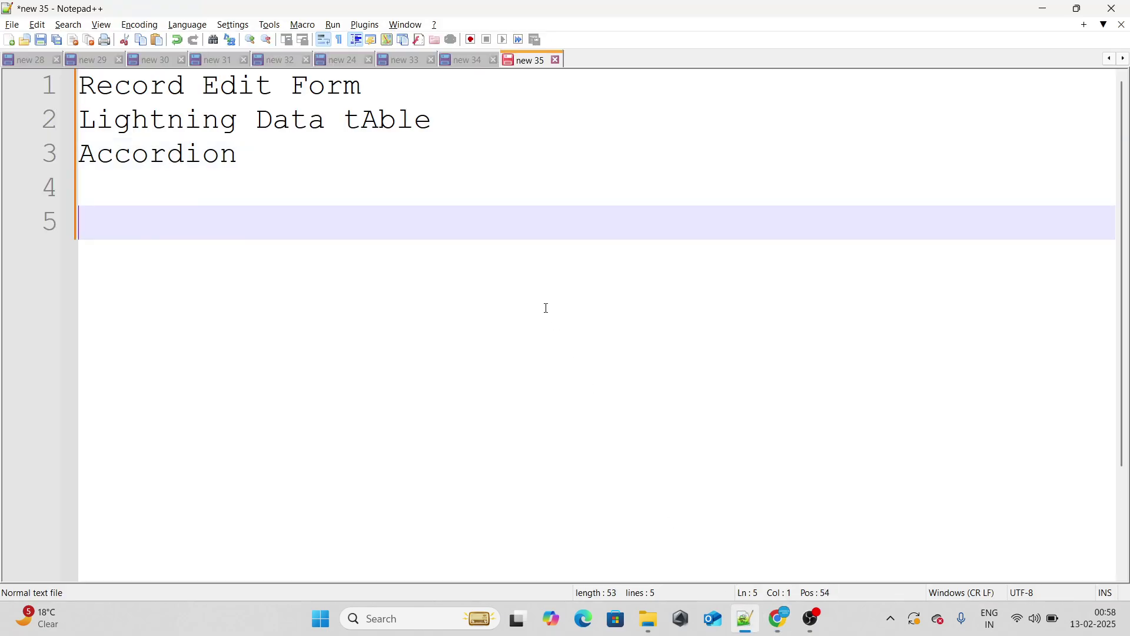
Paste the org URL on line 5 and replace 'lightning/setup' with 'services'
{"action": "key", "text": "ctrl+v"}
{"action": "left_click_drag", "start_coordinate": [381, 261], "coordinate": [113, 259]}
{"action": "key", "text": "BackSpace"}
{"action": "type", "text": "services"}
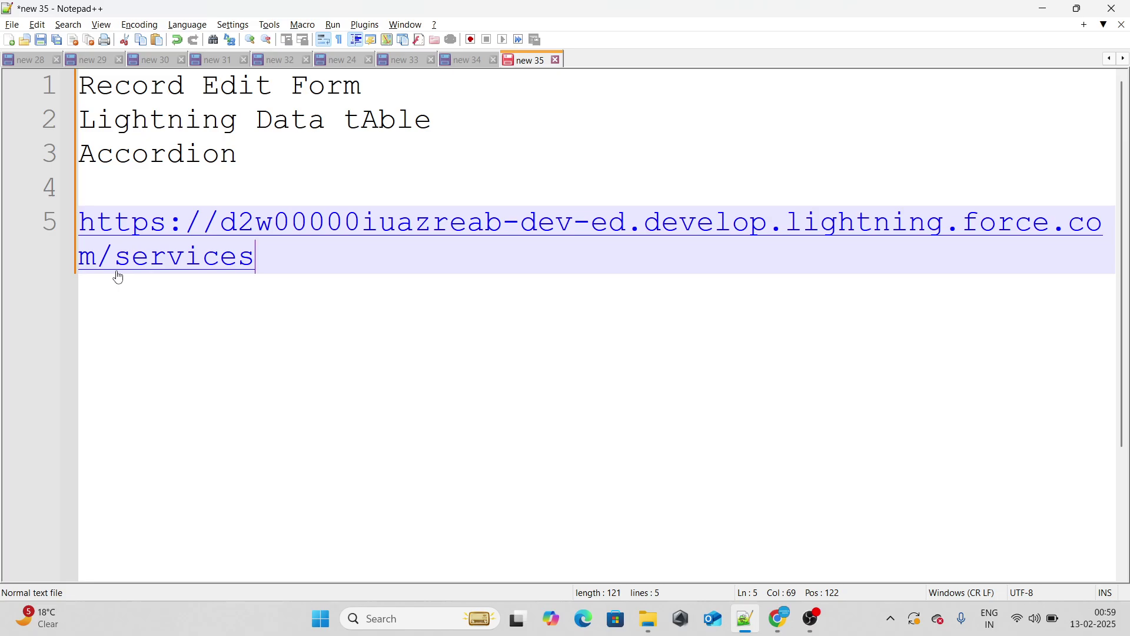
Review the inserted $Api.Partner_Server_URL_280 field in the Salesforce formula editor
{"action": "key", "text": "alt+Tab"}
{"action": "left_click_drag", "start_coordinate": [325, 256], "coordinate": [200, 255]}
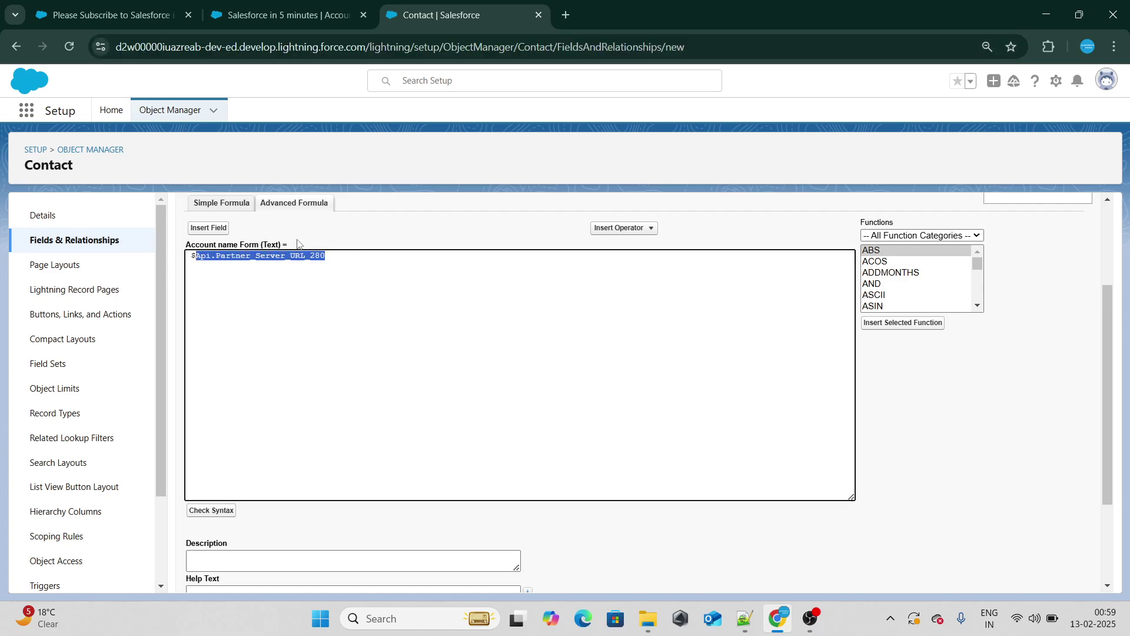
{"action": "left_click", "coordinate": [333, 263]}
{"action": "left_click", "coordinate": [348, 246]}
Select the base org address in Notepad++, then try typing LEFT at the formula's start and remove it
{"action": "key", "text": "alt+Tab"}
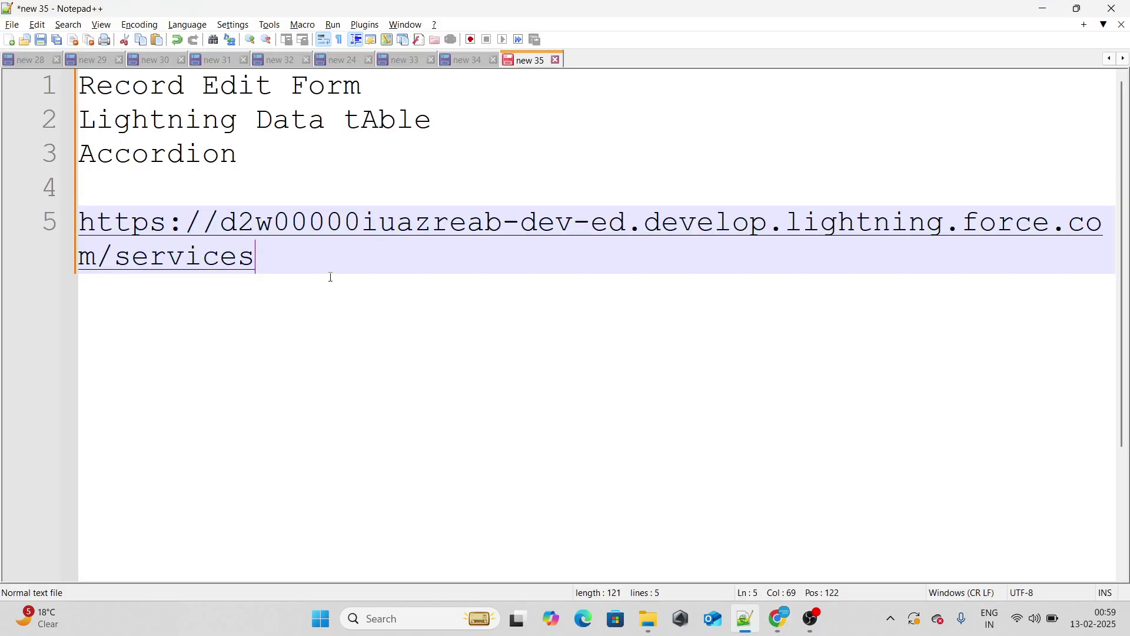
{"action": "left_click", "coordinate": [114, 256]}
{"action": "left_click_drag", "start_coordinate": [114, 256], "coordinate": [68, 228]}
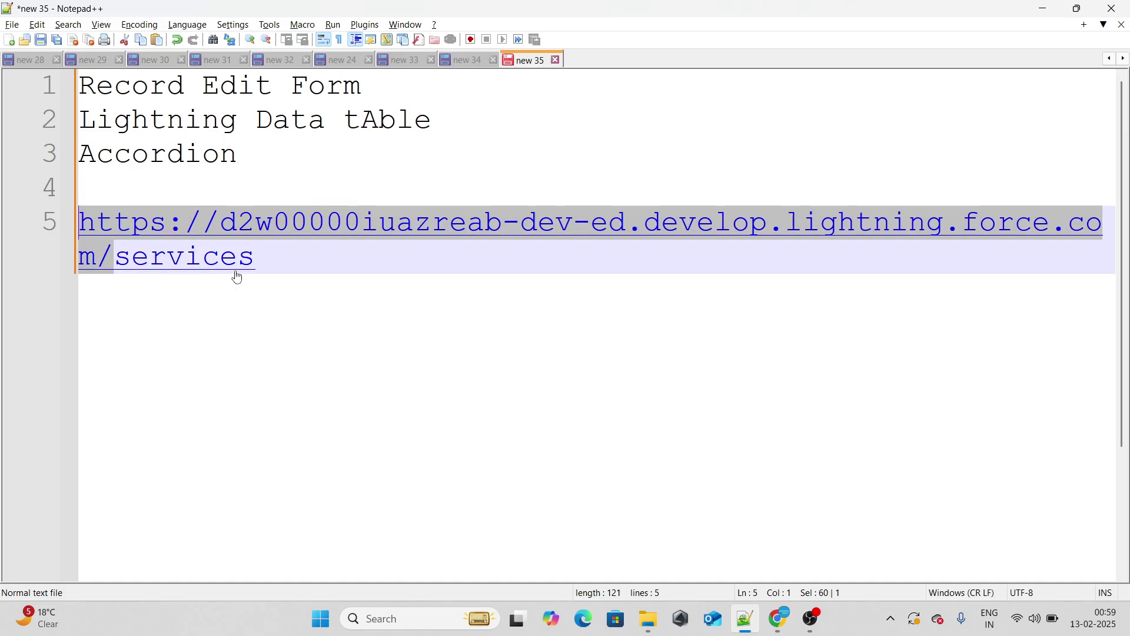
{"action": "key", "text": "alt+Tab"}
{"action": "key", "text": "alt+Tab"}
{"action": "key", "text": "alt+Tab"}
{"action": "left_click", "coordinate": [191, 263]}
{"action": "type", "text": "LEFT$Api.Partner_Server_URL_280"}
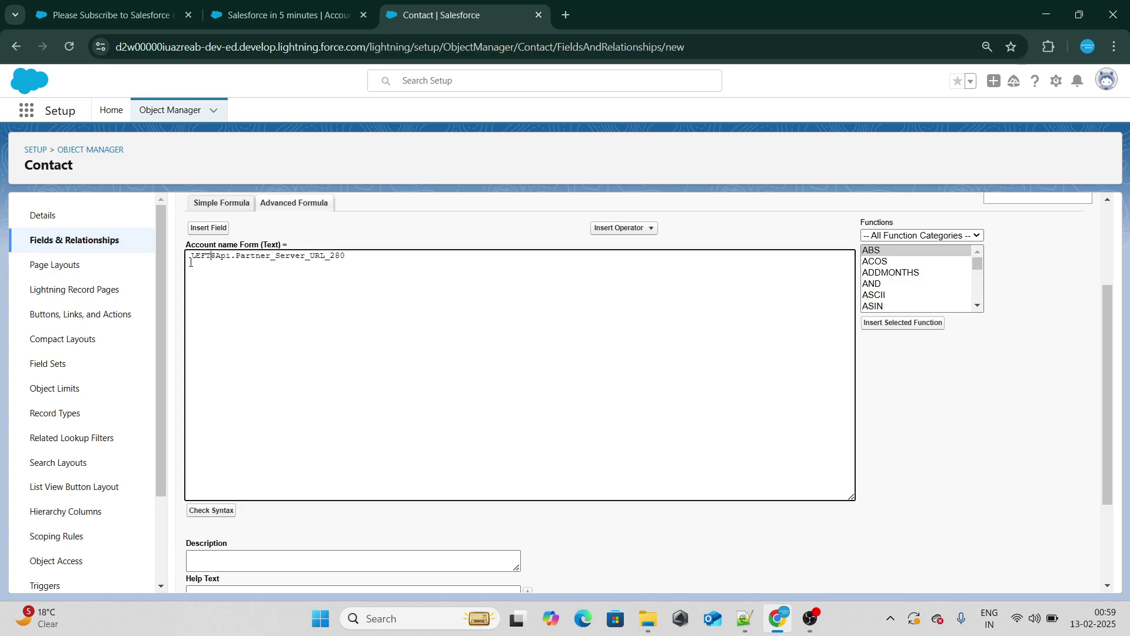
{"action": "key", "text": "BackSpace"}
{"action": "key", "text": "BackSpace"}
{"action": "key", "text": "BackSpace"}
{"action": "key", "text": "BackSpace"}
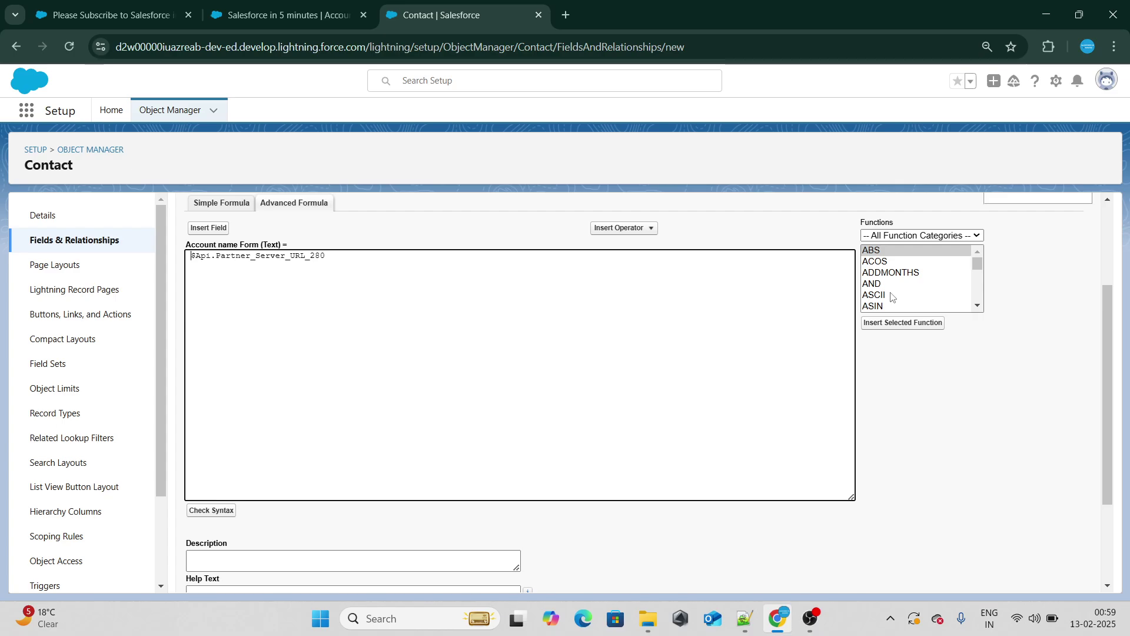
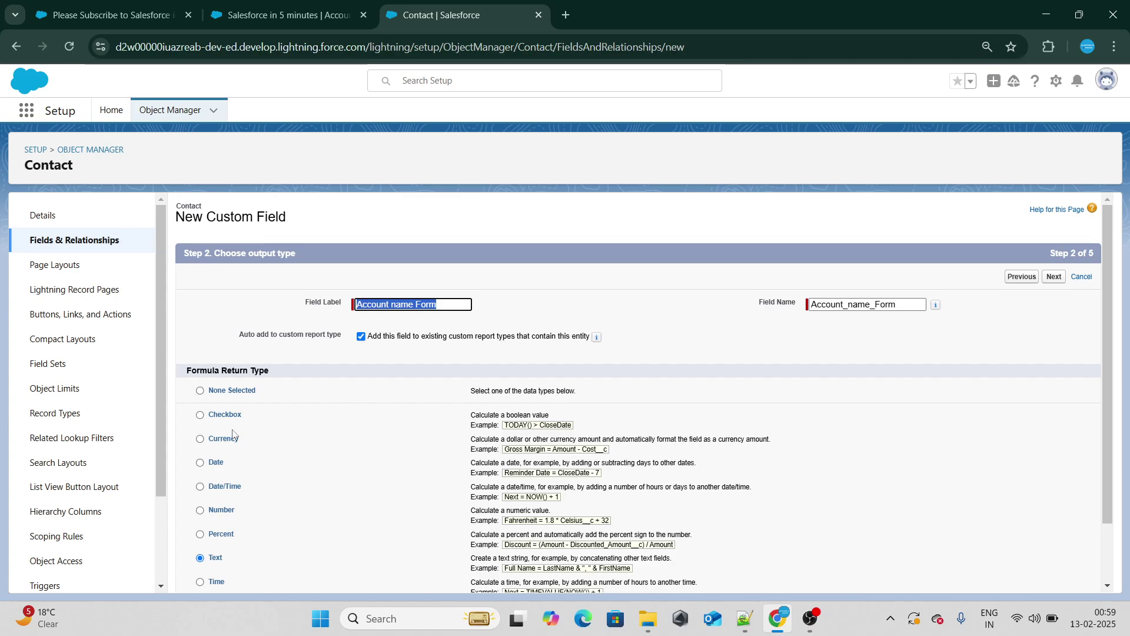
Scroll down the New Custom Field page for the Text formula field 'Account name Form'
{"action": "scroll", "coordinate": [547, 404], "scroll_direction": "down", "scroll_amount": 2}
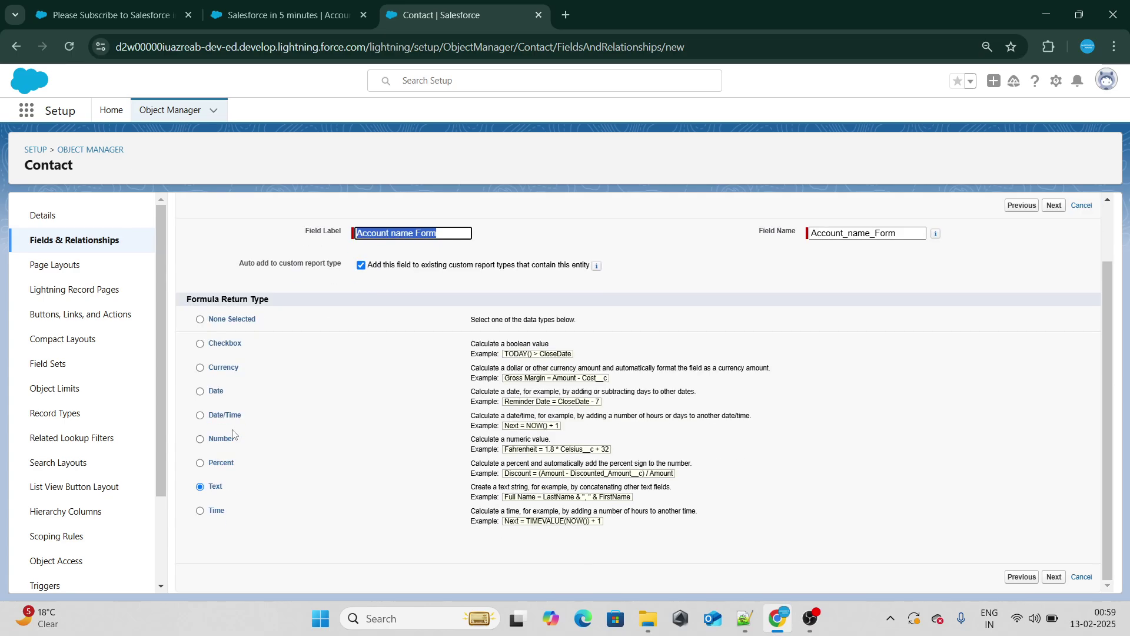
Insert FIND('/services') into the formula, removing the unused FIND placeholders
{"action": "left_click", "coordinate": [1053, 576]}
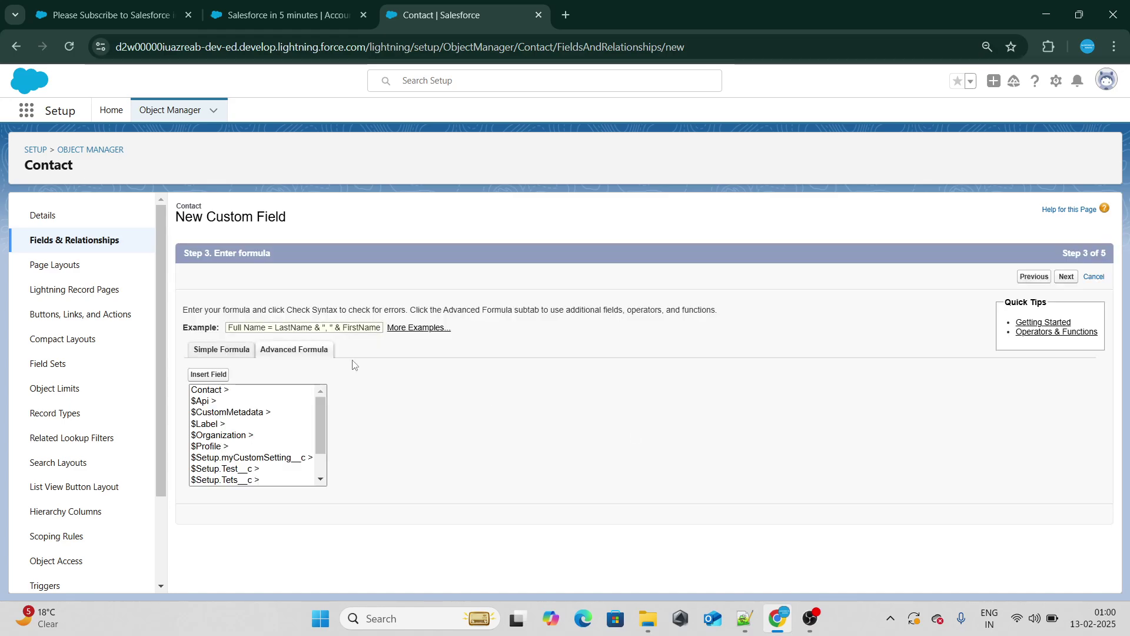
{"action": "left_click", "coordinate": [334, 254]}
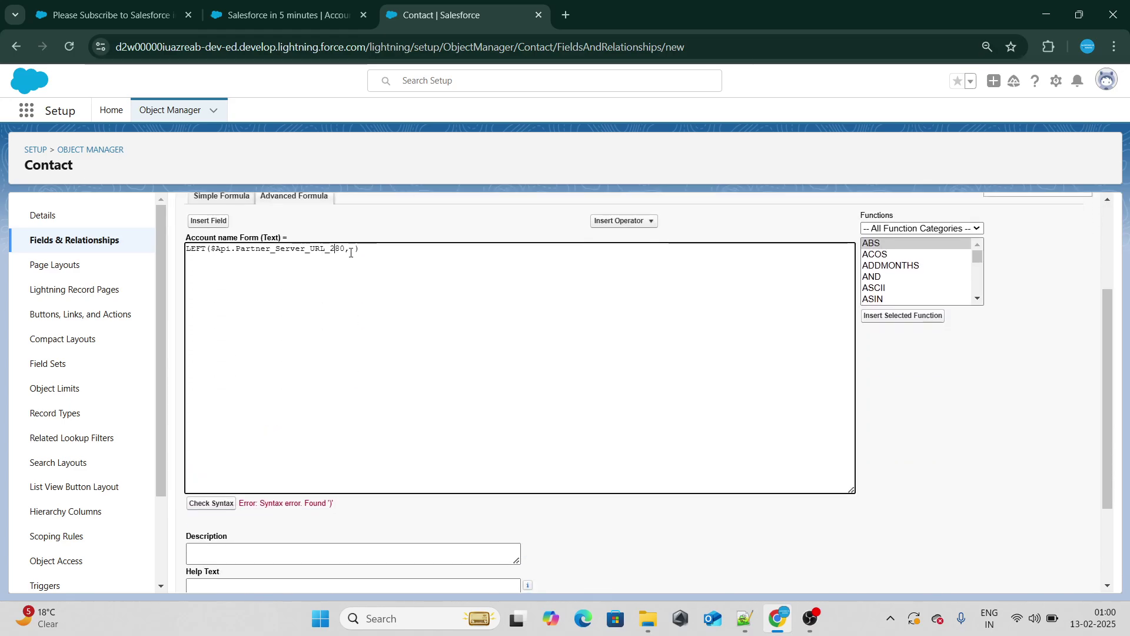
{"action": "left_click", "coordinate": [933, 260]}
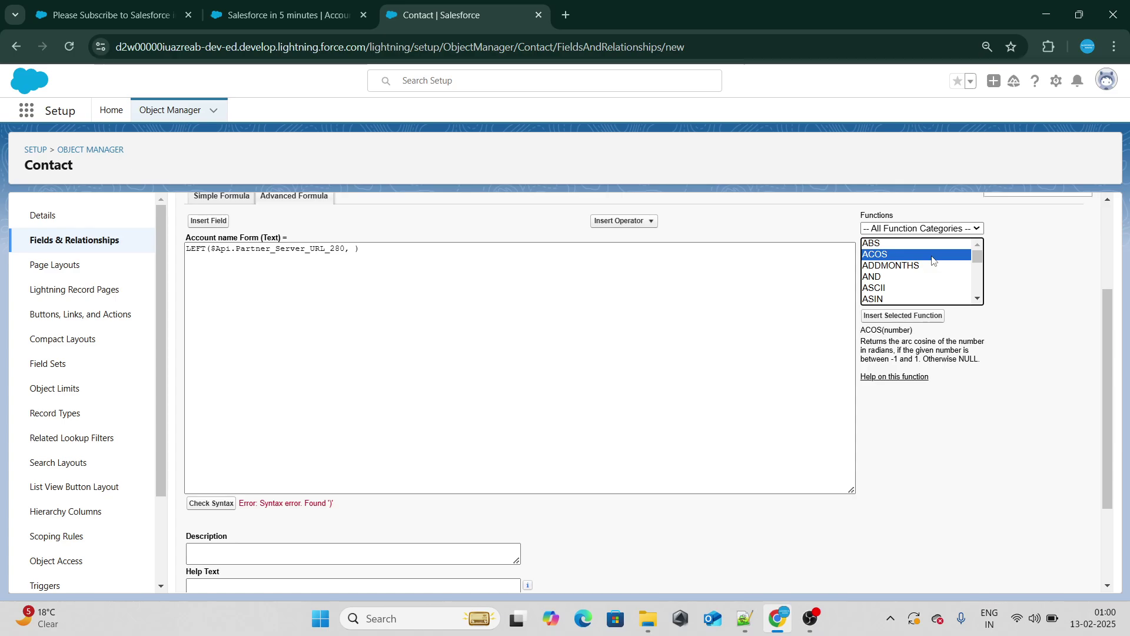
{"action": "key", "text": "f"}
{"action": "left_click", "coordinate": [902, 316]}
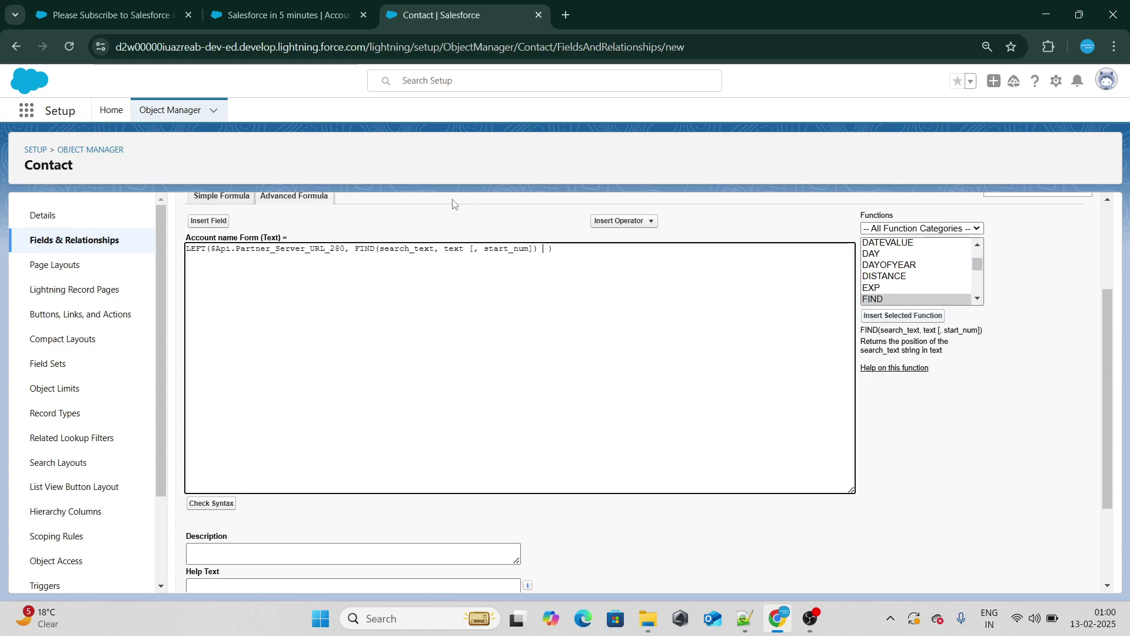
{"action": "double_click", "coordinate": [426, 252]}
{"action": "type", "text": "'"}
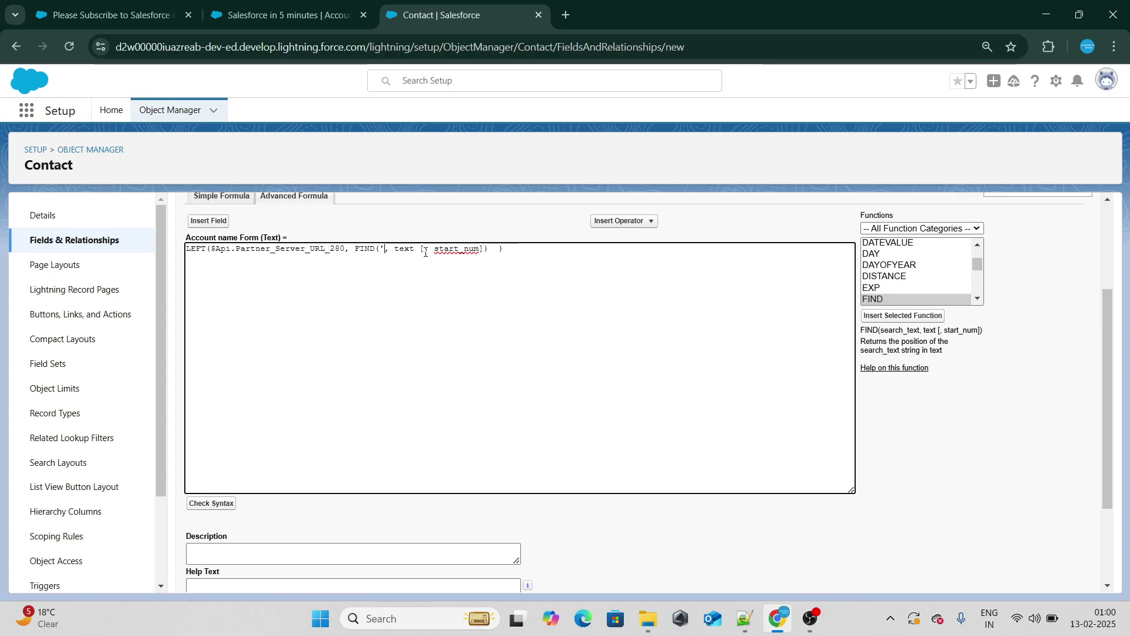
{"action": "type", "text": "/"}
{"action": "type", "text": "services"}
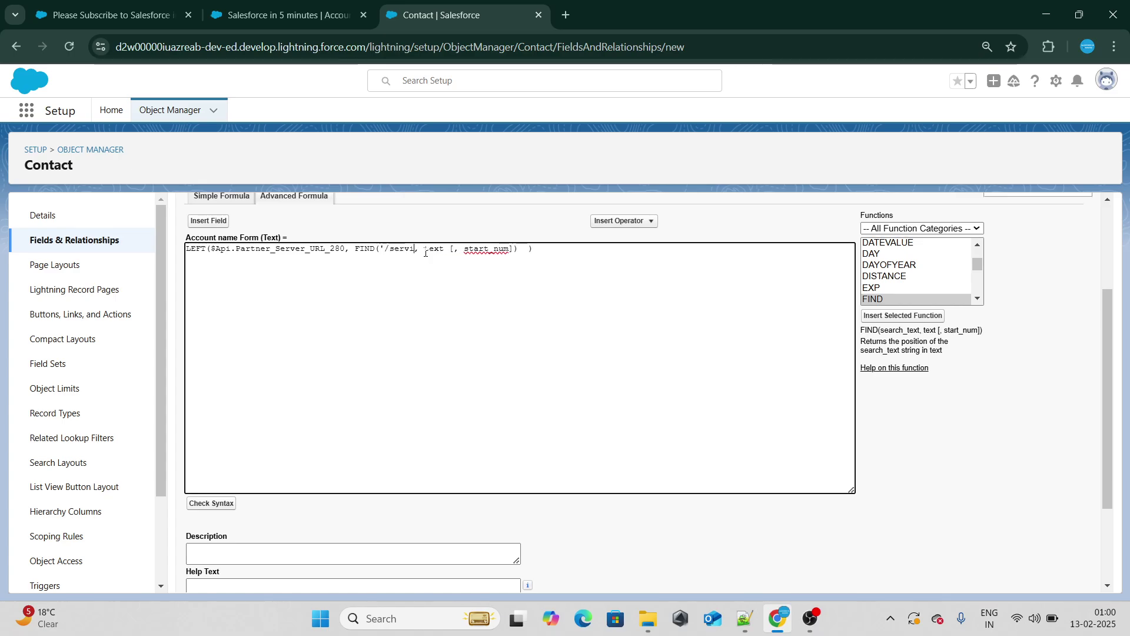
{"action": "type", "text": "'"}
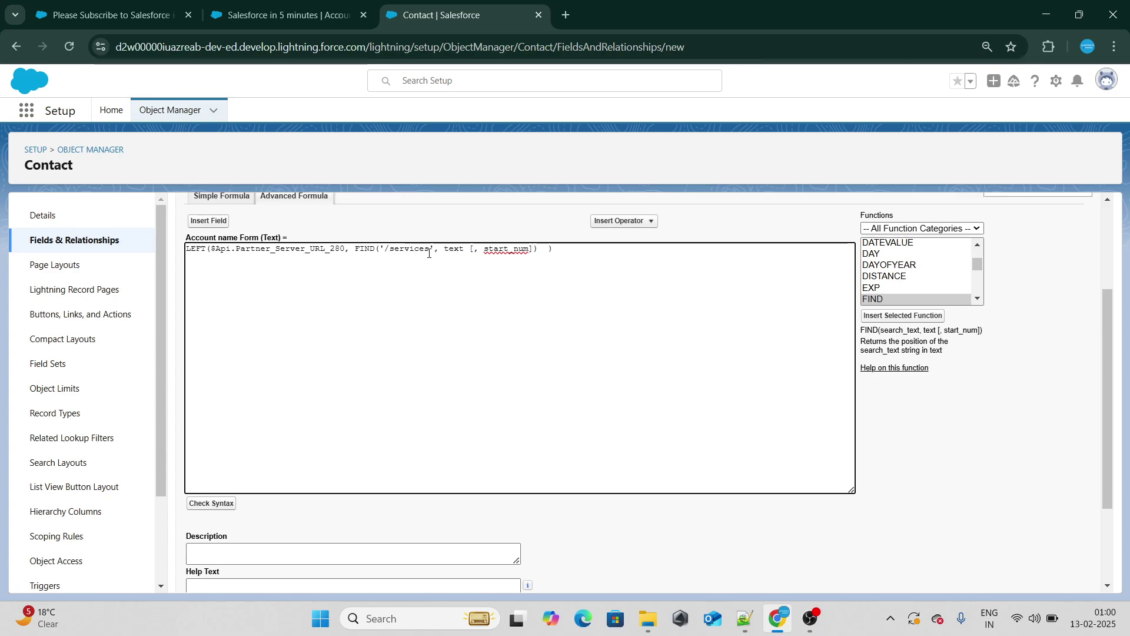
{"action": "left_click_drag", "start_coordinate": [440, 250], "coordinate": [530, 254]}
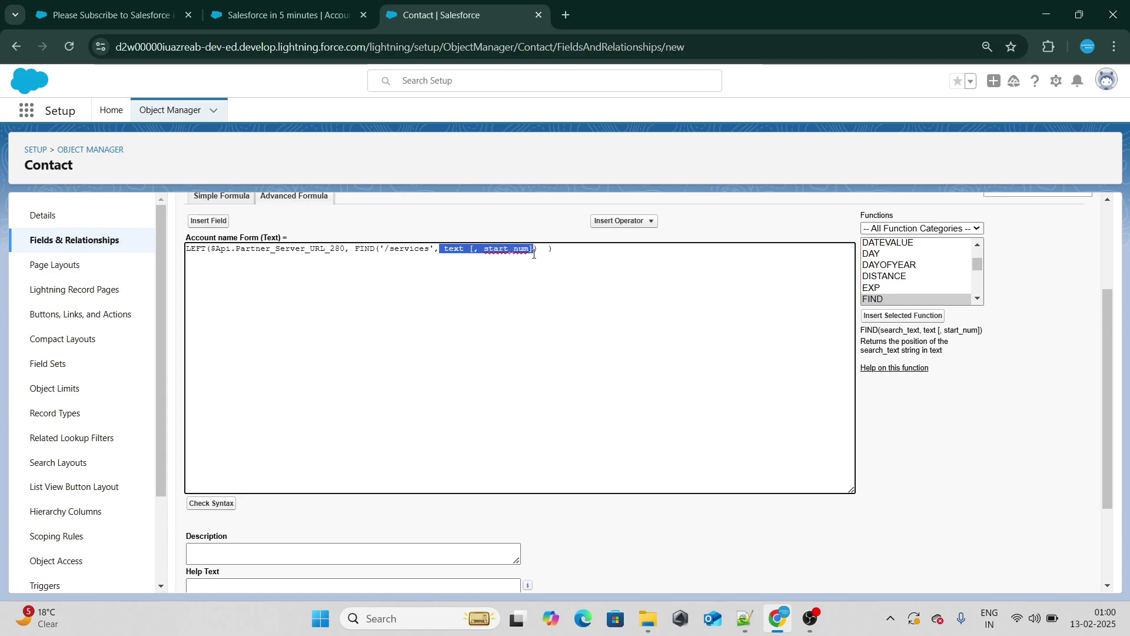
{"action": "key", "text": "BackSpace"}
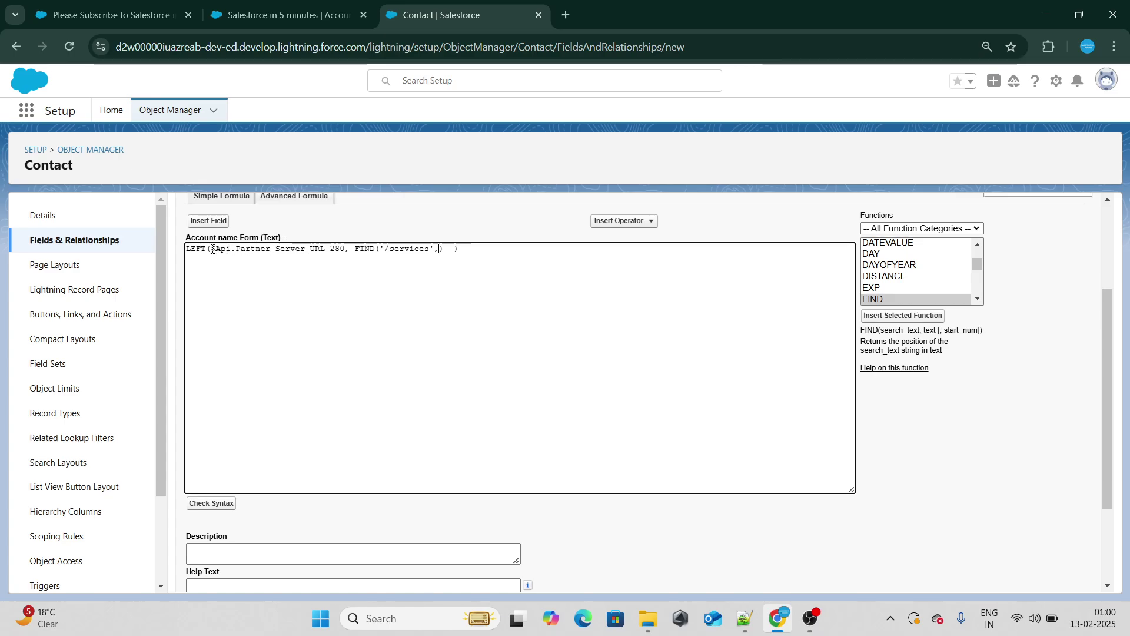
Copy $Api.Partner_Server_URL_280 and paste it into FIND as the text to search
{"action": "left_click_drag", "start_coordinate": [210, 248], "coordinate": [350, 248]}
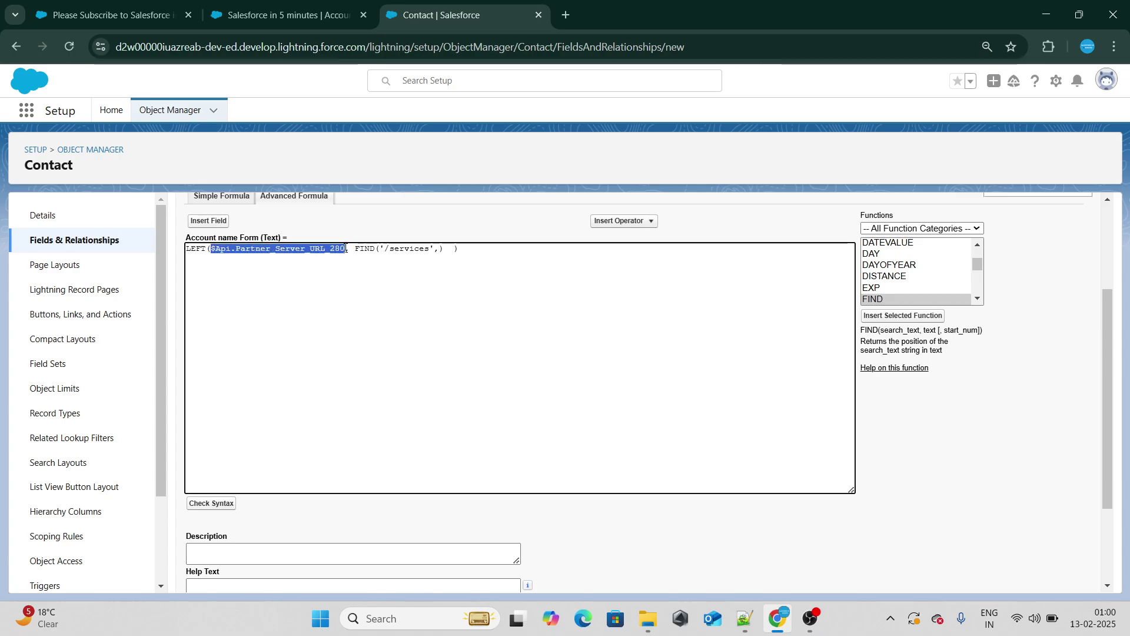
{"action": "key", "text": "ctrl+c"}
{"action": "left_click", "coordinate": [438, 249]}
{"action": "key", "text": "ctrl+v"}
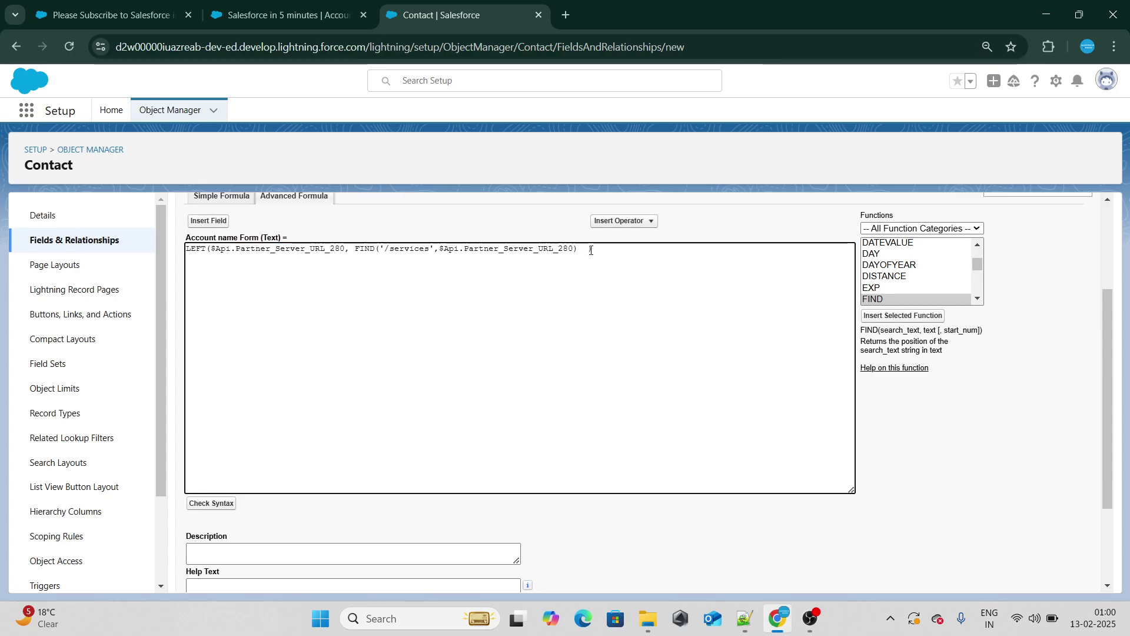
{"action": "key", "text": "alt+Tab"}
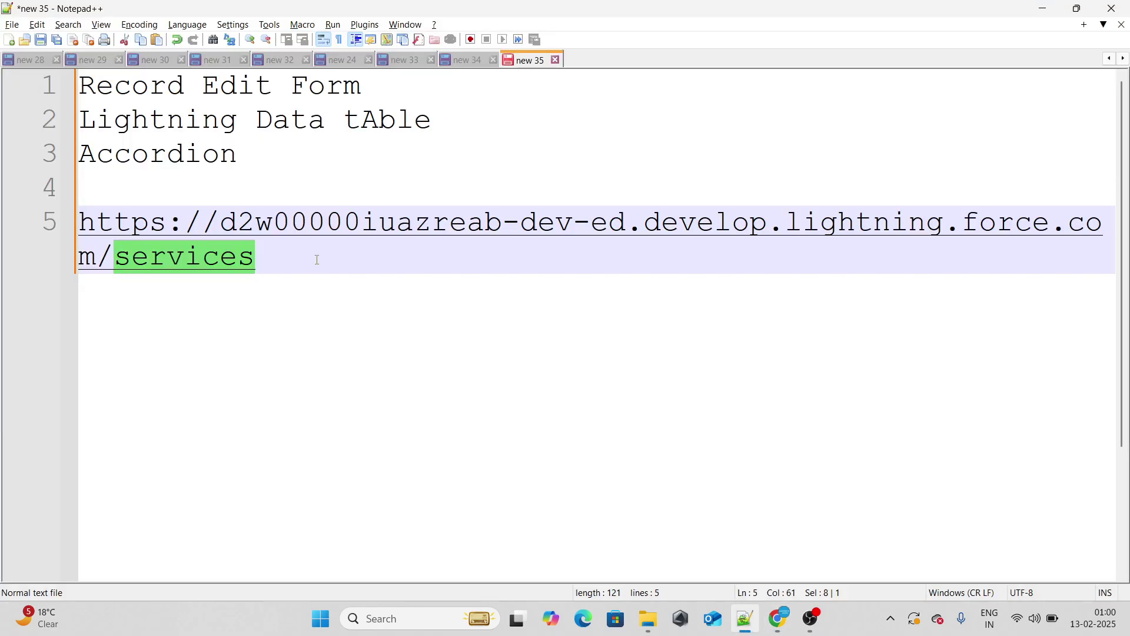
Delete and restore 'services' in the noted org URL, then return to the formula editor
{"action": "key", "text": "BackSpace"}
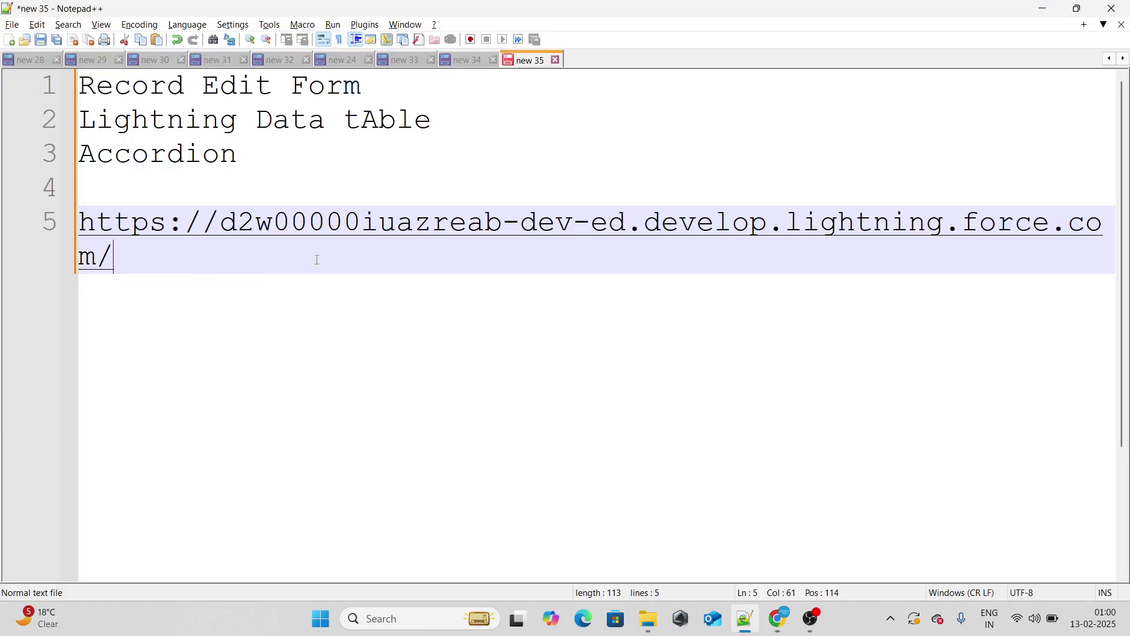
{"action": "key", "text": "ctrl+z"}
{"action": "key", "text": "alt+Tab"}
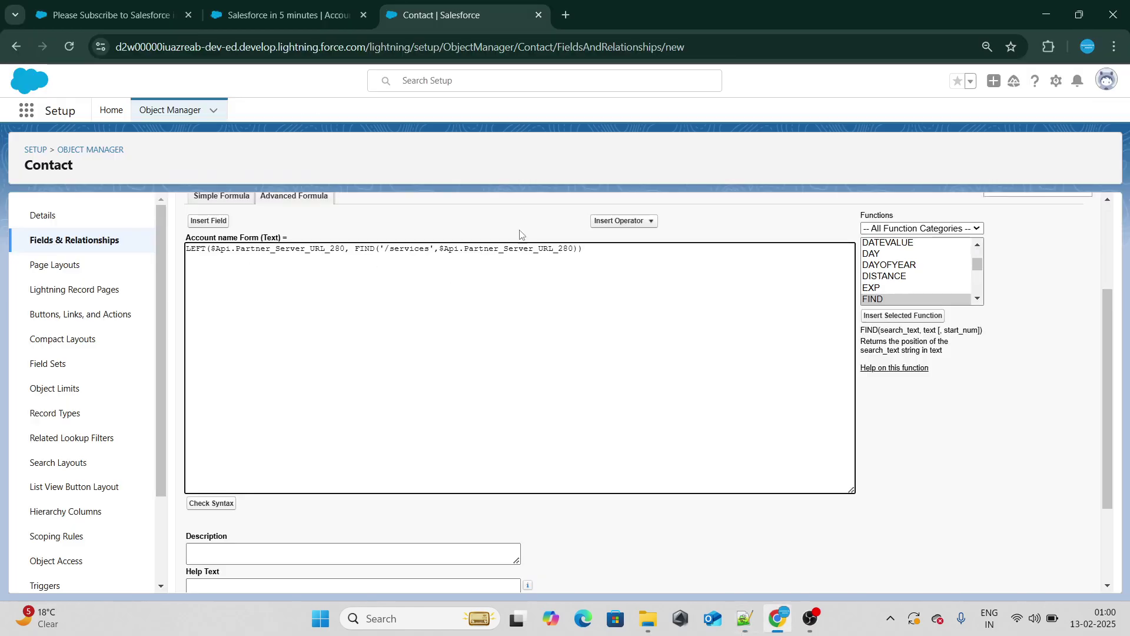
{"action": "left_click", "coordinate": [367, 212]}
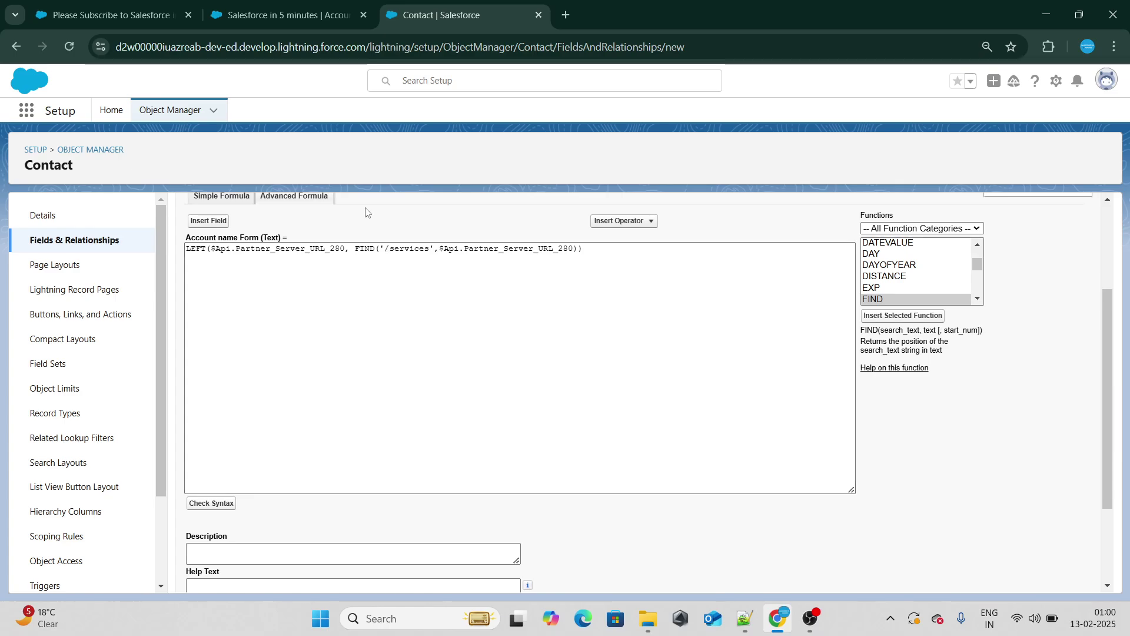
{"action": "key", "text": "alt+Tab"}
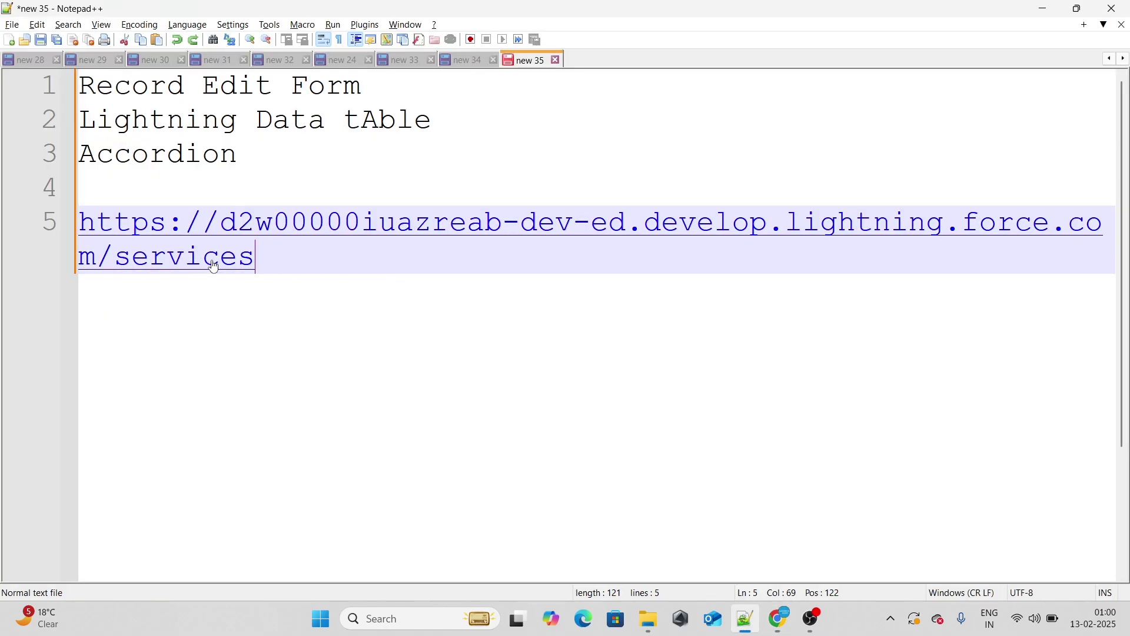
{"action": "key", "text": "alt+Tab"}
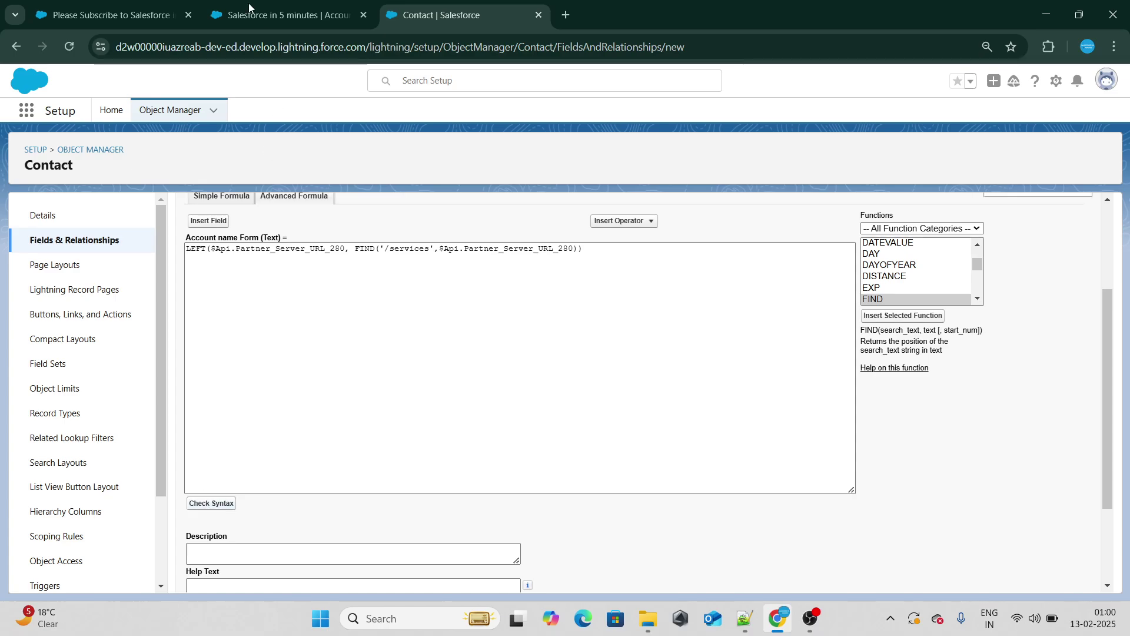
Append the Account ID field (+ AccountId) to the end of the LEFT(...) formula
{"action": "scroll", "coordinate": [510, 437], "scroll_direction": "down", "scroll_amount": 4}
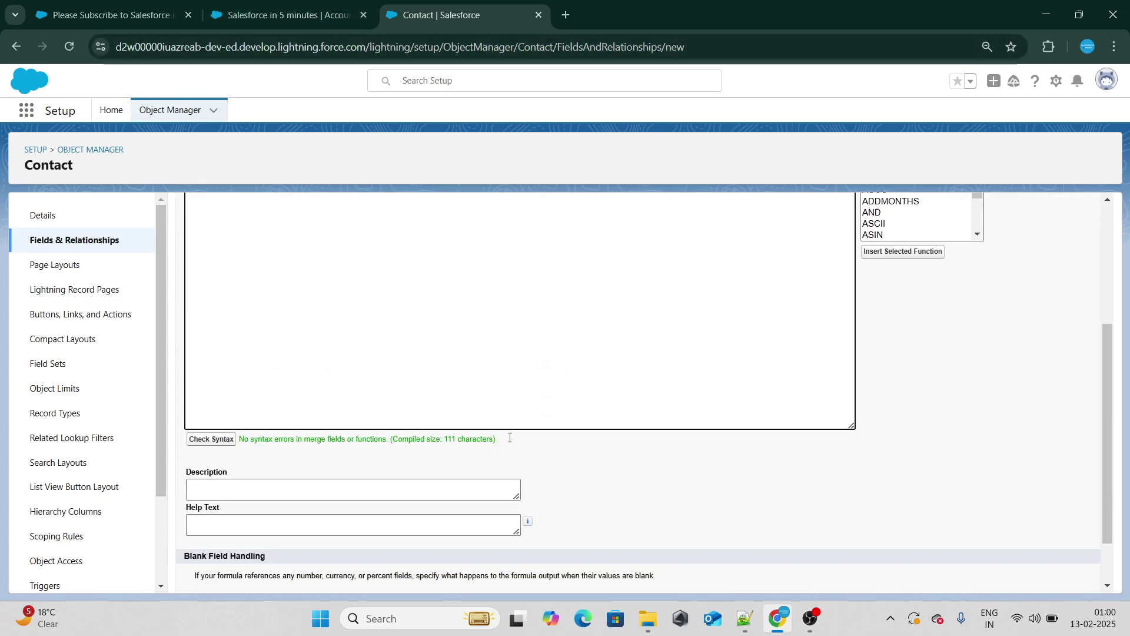
{"action": "scroll", "coordinate": [565, 318], "scroll_direction": "up", "scroll_amount": 4}
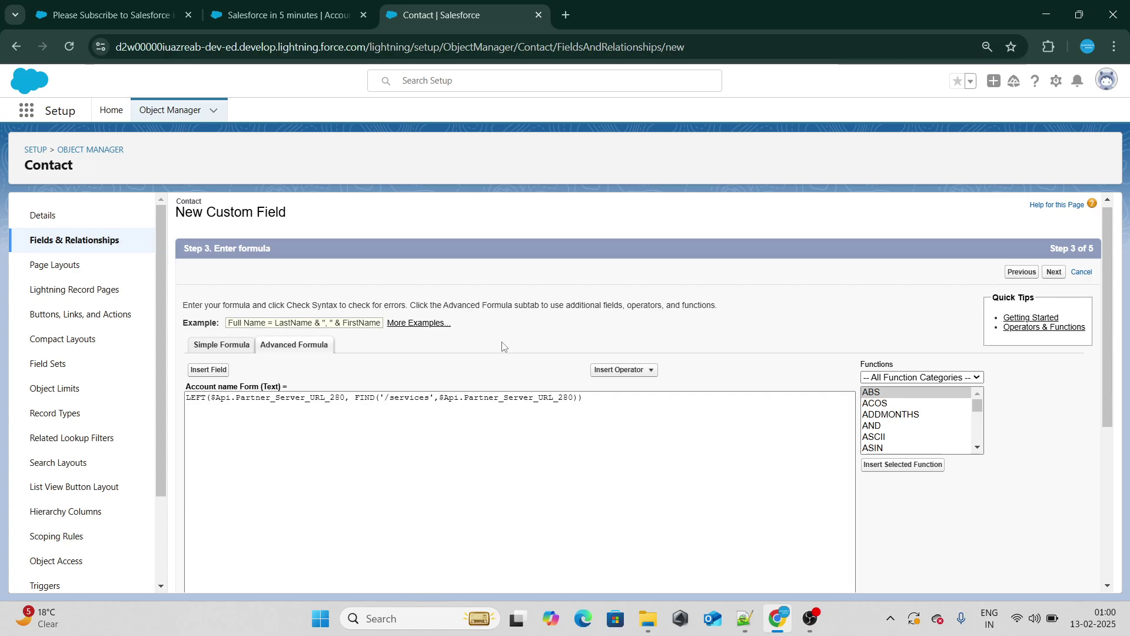
{"action": "left_click", "coordinate": [596, 406]}
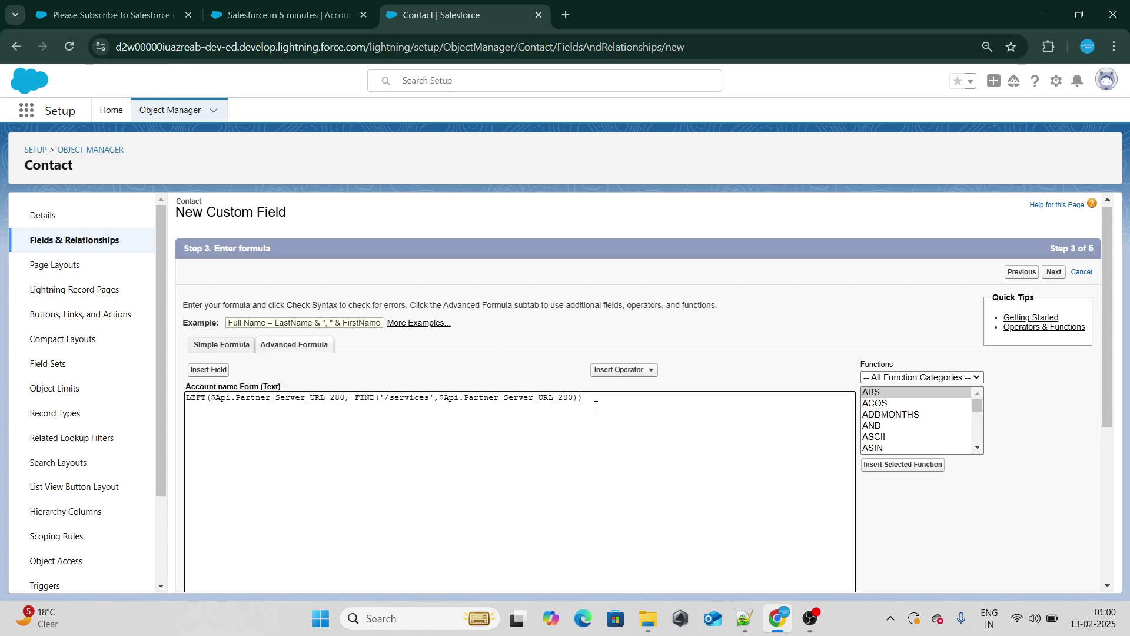
{"action": "left_click", "coordinate": [208, 369]}
{"action": "left_click", "coordinate": [565, 356]}
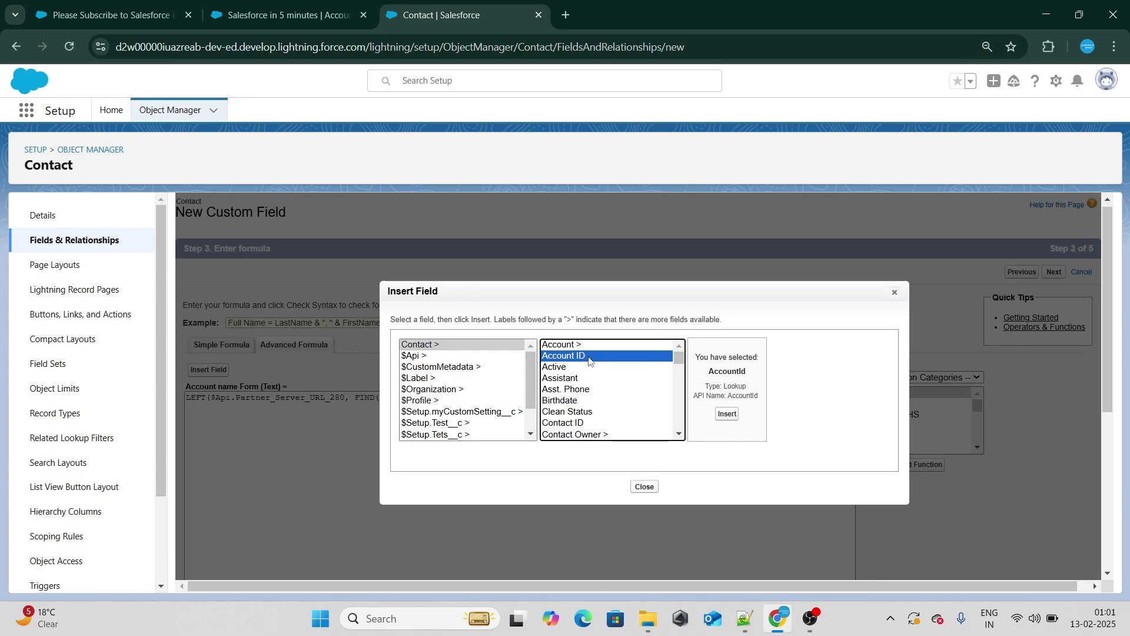
{"action": "left_click", "coordinate": [734, 410]}
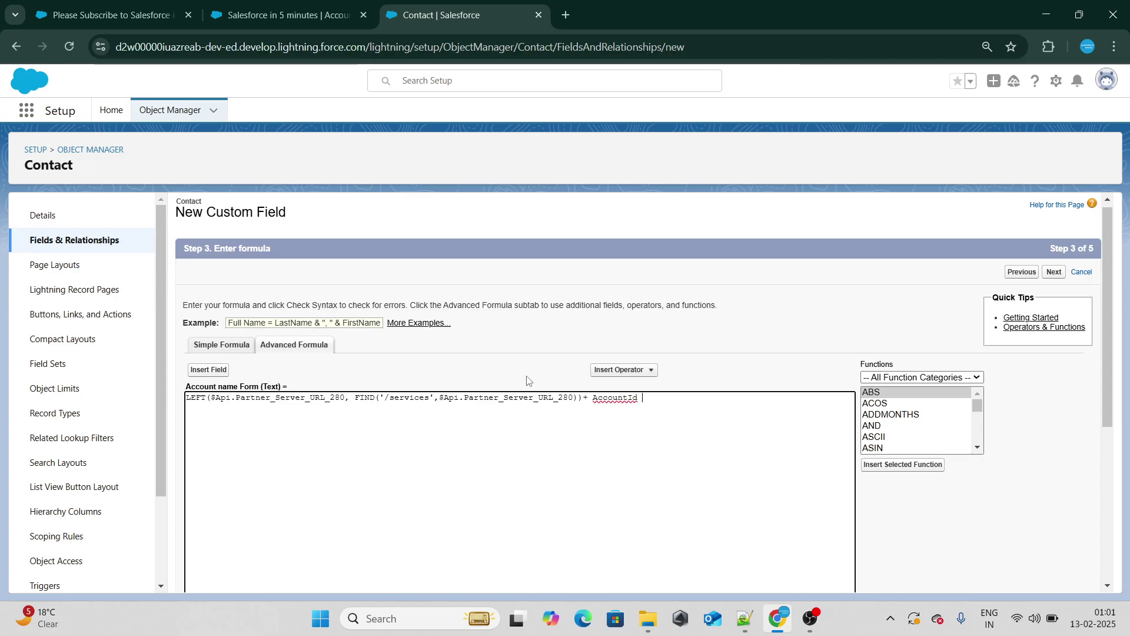
{"action": "key", "text": "alt+Tab"}
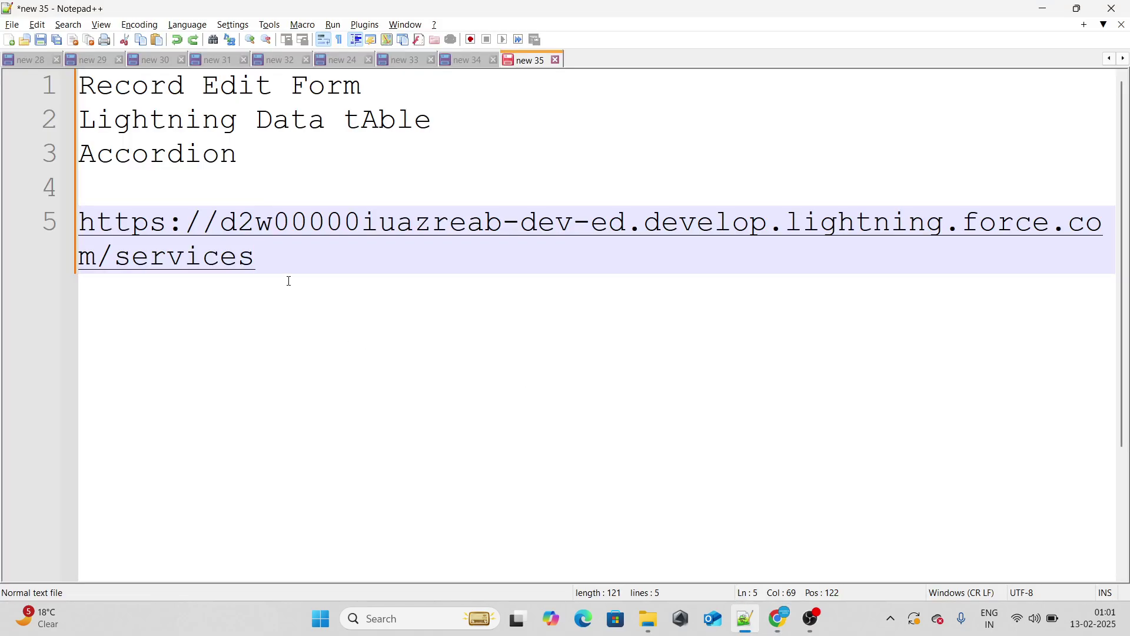
Build a sample record URL by replacing 'services' with a test record ID and try it in the browser
{"action": "left_click", "coordinate": [227, 261]}
{"action": "left_click", "coordinate": [228, 263]}
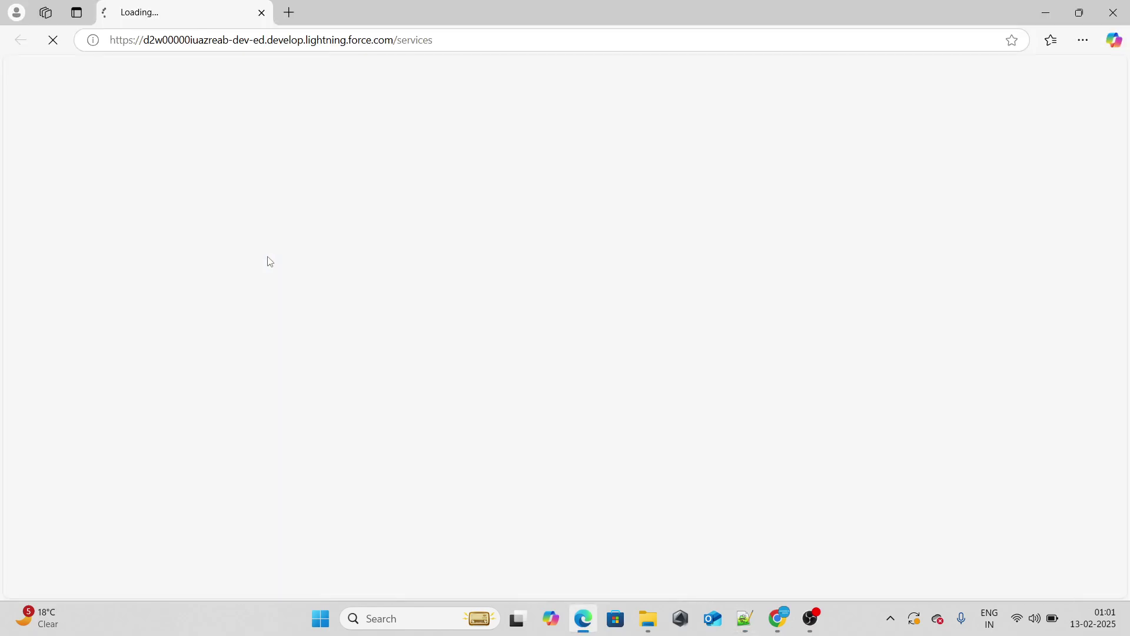
{"action": "key", "text": "alt+Tab"}
{"action": "key", "text": "End"}
{"action": "key", "text": "BackSpace"}
{"action": "key", "text": "BackSpace"}
{"action": "key", "text": "BackSpace"}
{"action": "key", "text": "BackSpace"}
{"action": "key", "text": "BackSpace"}
{"action": "key", "text": "BackSpace"}
{"action": "key", "text": "BackSpace"}
{"action": "key", "text": "BackSpace"}
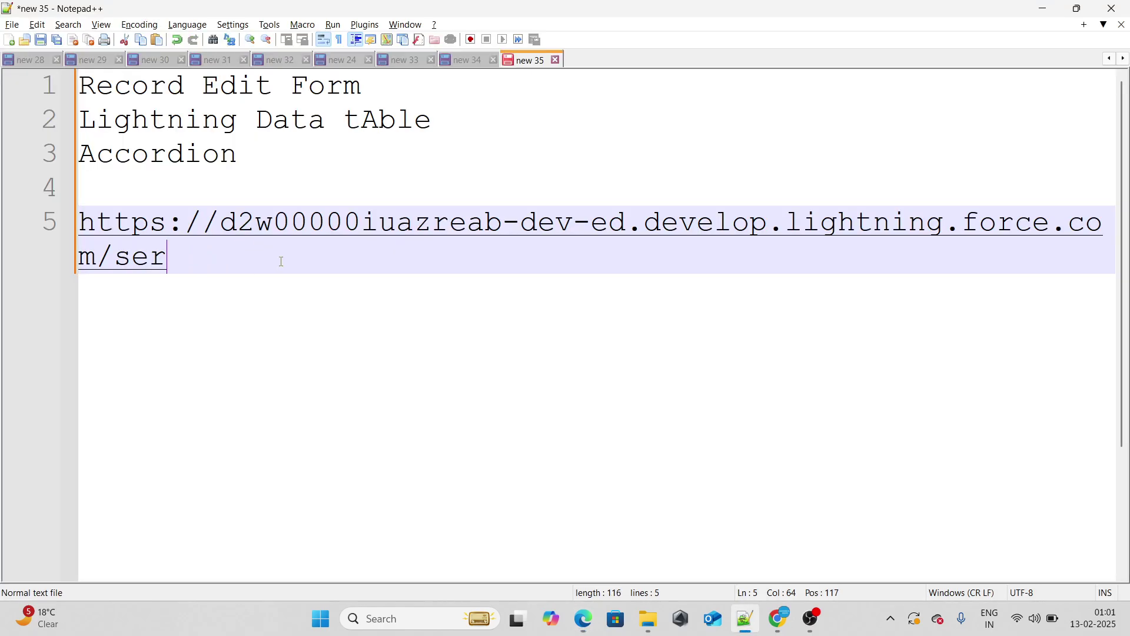
{"action": "type", "text": "981298321893"}
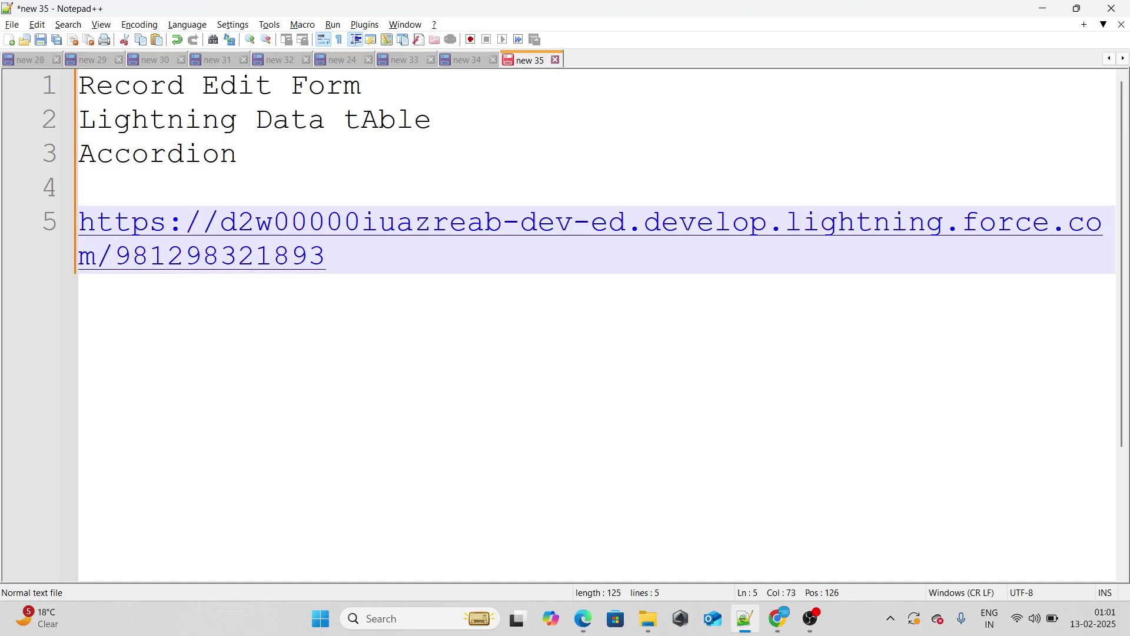
{"action": "key", "text": "BackSpace"}
{"action": "key", "text": "BackSpace"}
{"action": "key", "text": "BackSpace"}
{"action": "key", "text": "BackSpace"}
{"action": "type", "text": "901298312"}
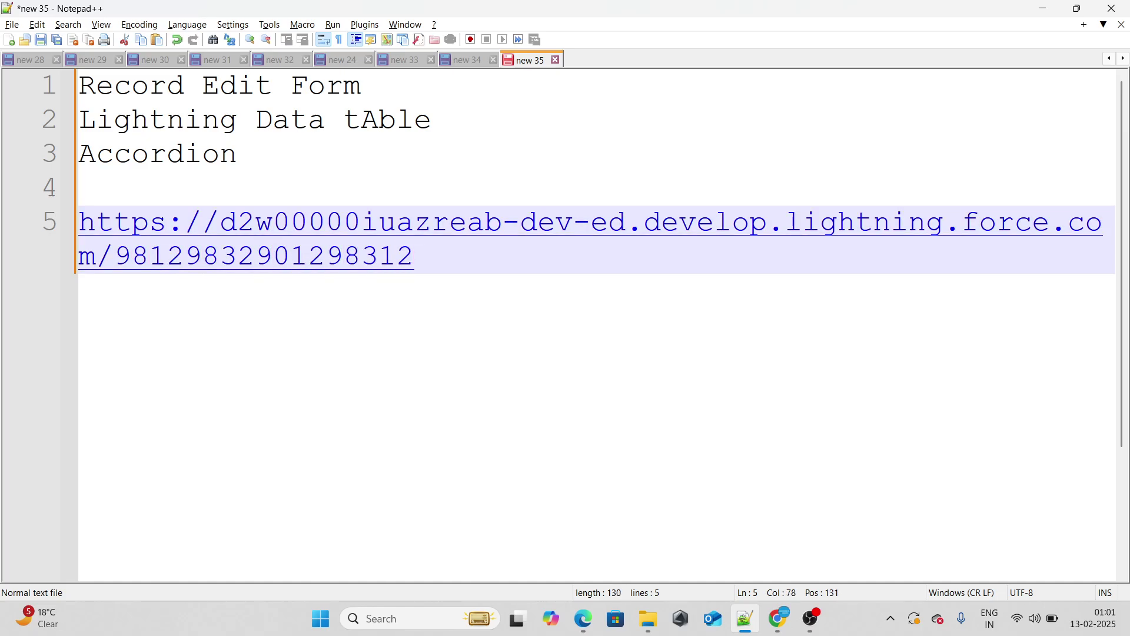
{"action": "key", "text": "alt+Tab"}
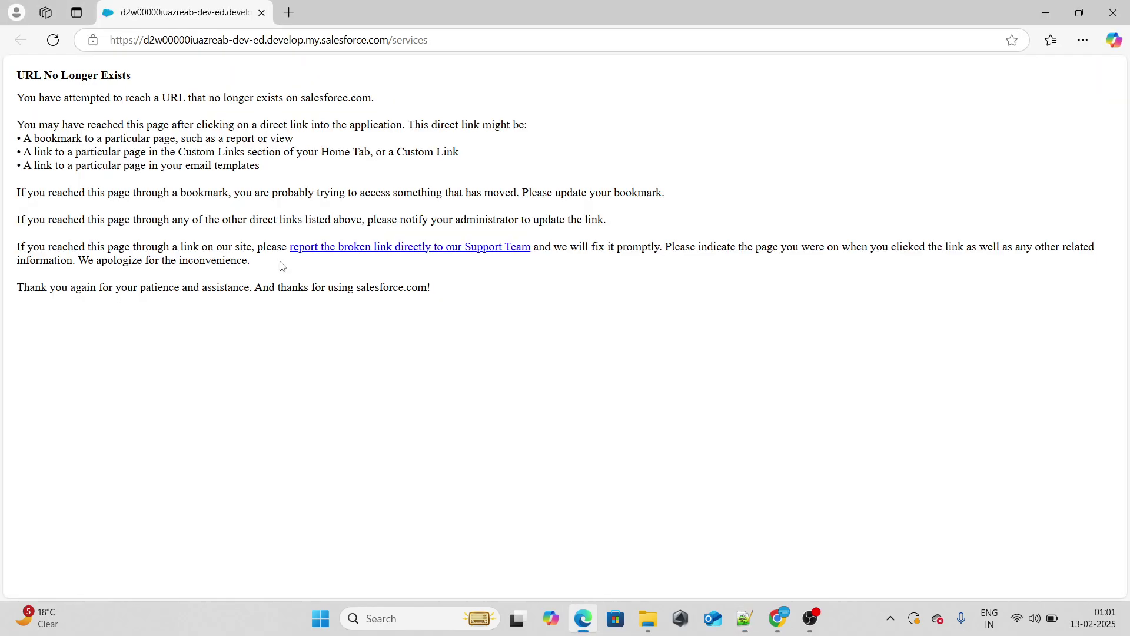
{"action": "key", "text": "alt+Tab"}
{"action": "key", "text": "alt+Tab"}
{"action": "key", "text": "alt+Tab"}
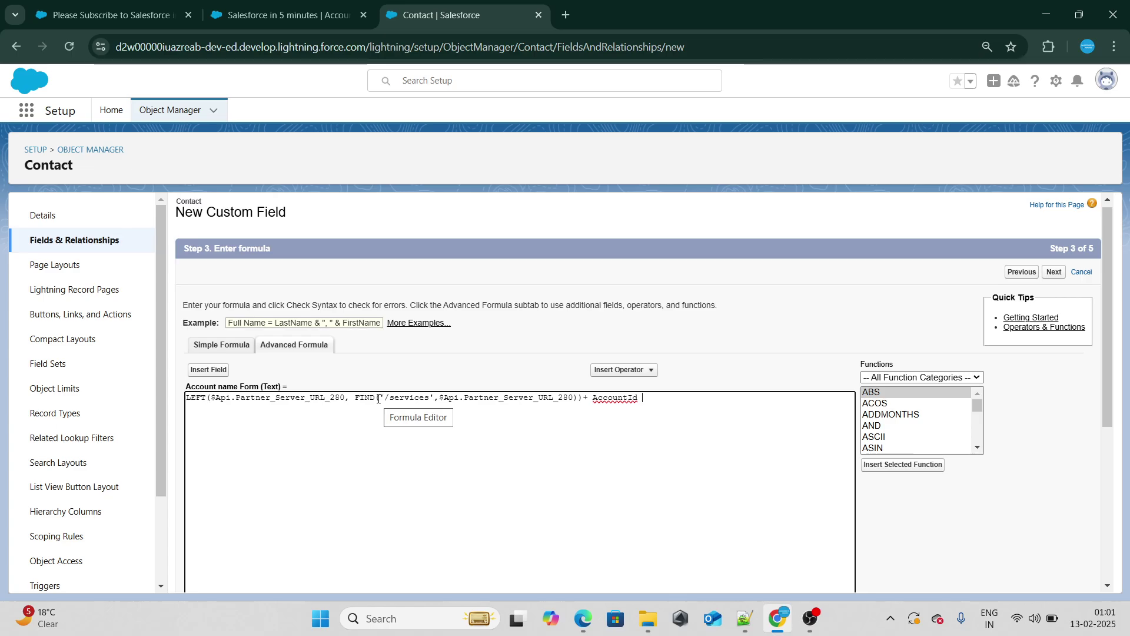
Select the full sample record URL on line 5 of the notes
{"action": "key", "text": "alt+Tab"}
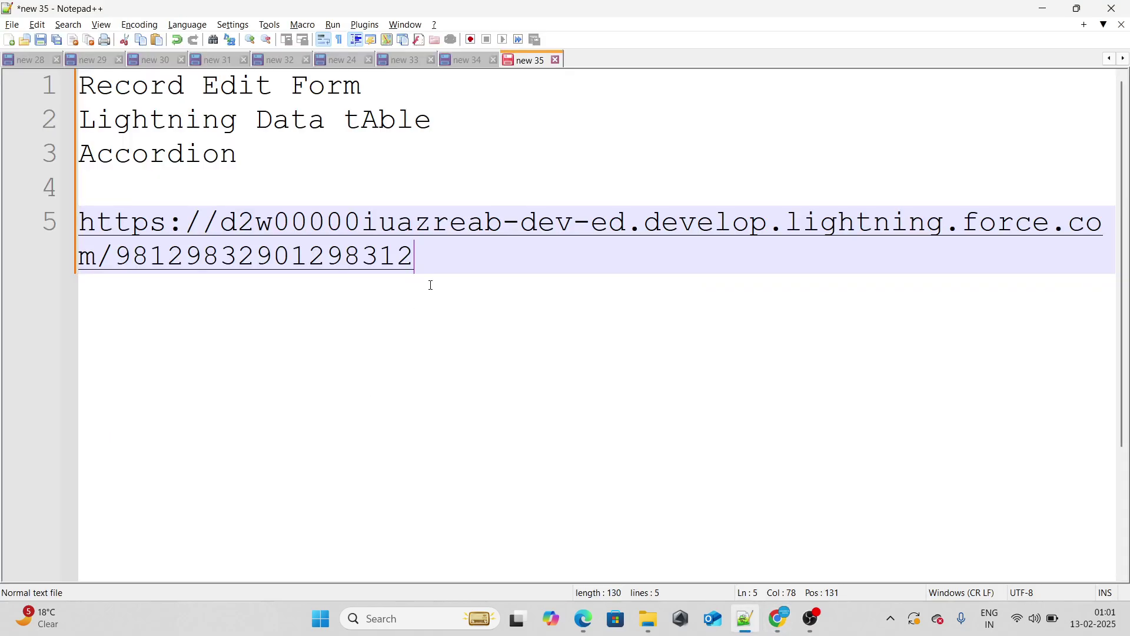
{"action": "left_click", "coordinate": [23, 225]}
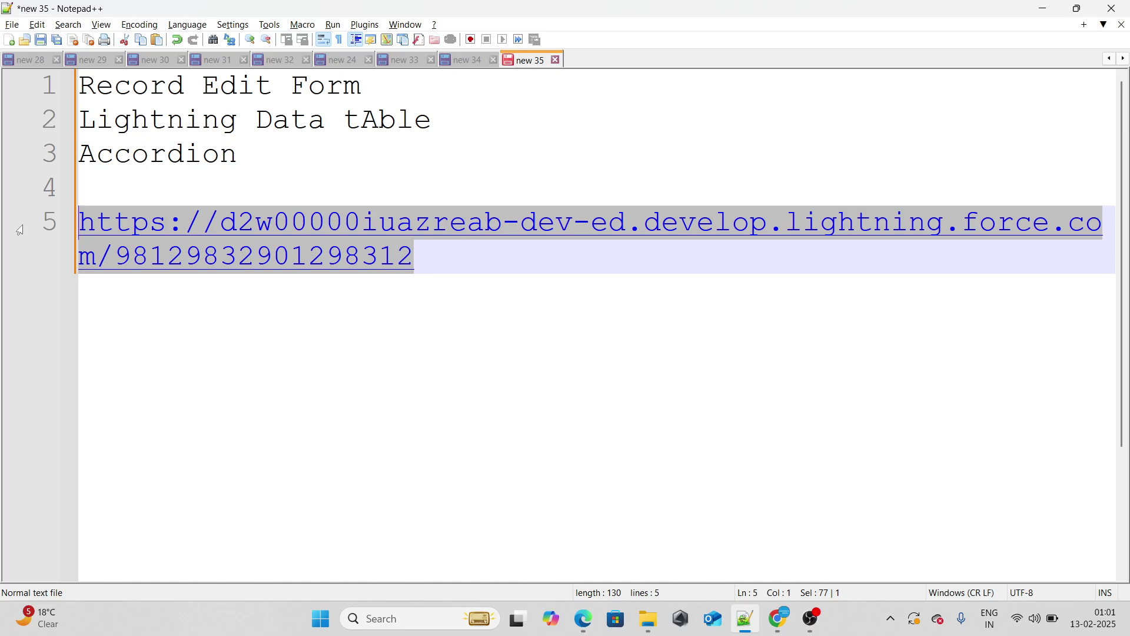
{"action": "key", "text": "alt+Tab"}
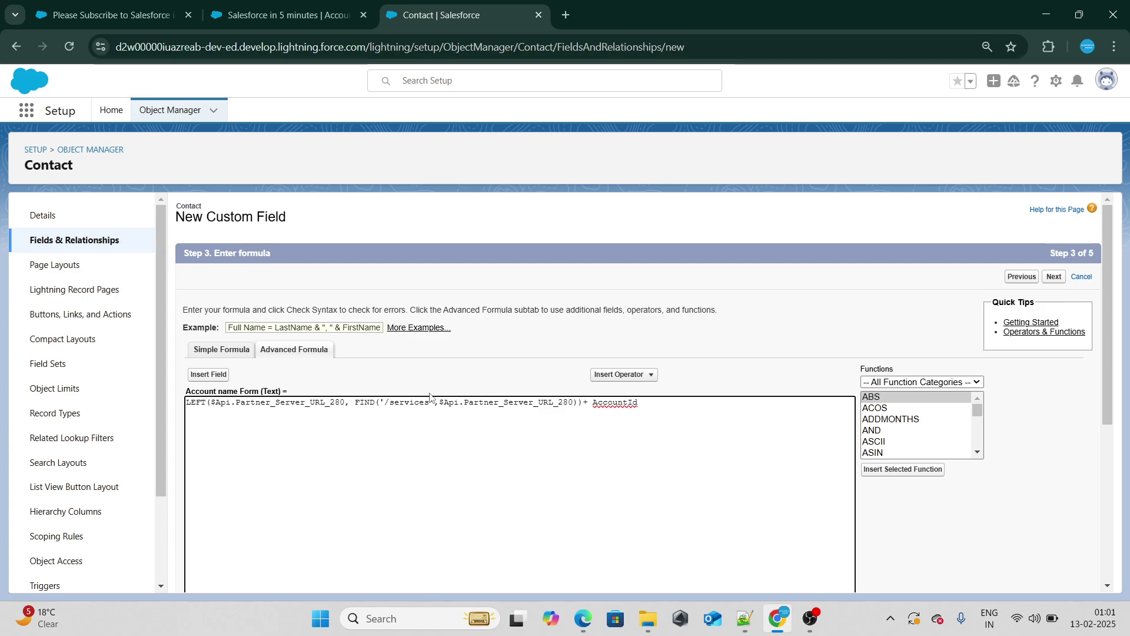
Insert HYPERLINK and move the LEFT(...) + AccountId expression into its url argument
{"action": "left_click", "coordinate": [930, 430]}
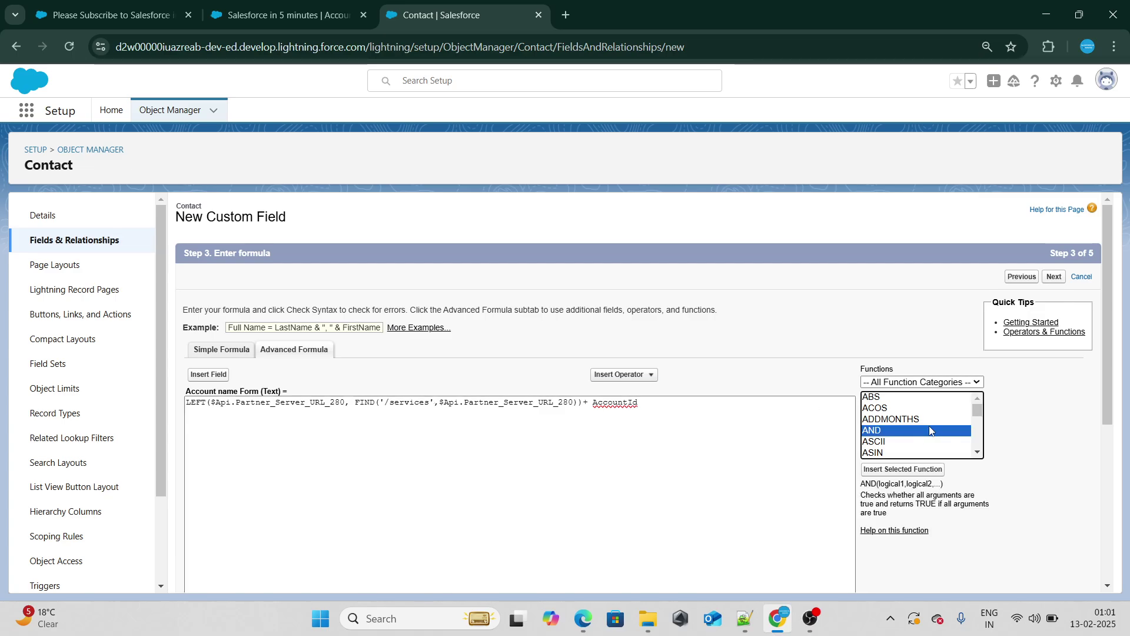
{"action": "left_click_drag", "start_coordinate": [930, 430], "coordinate": [896, 463]}
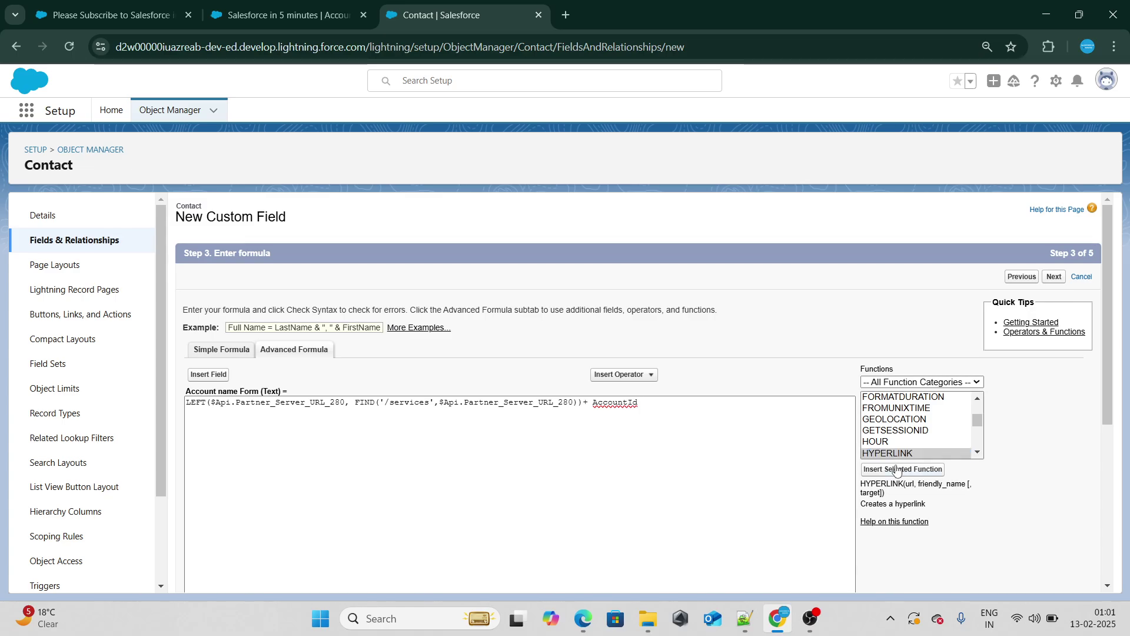
{"action": "left_click", "coordinate": [897, 469]}
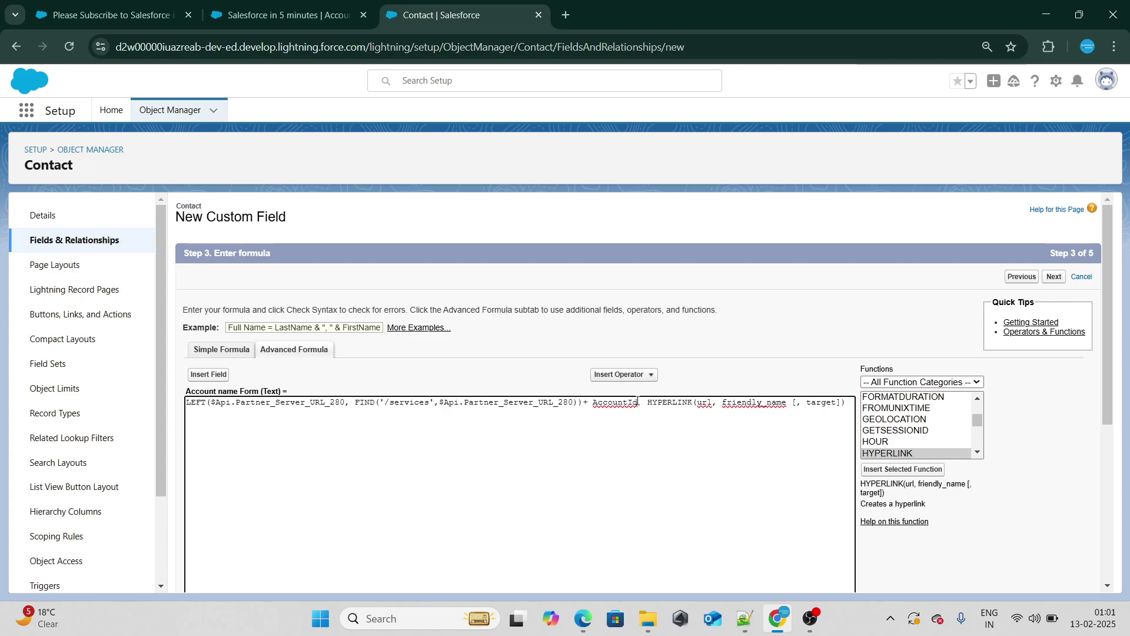
{"action": "left_click_drag", "start_coordinate": [638, 402], "coordinate": [187, 389]}
{"action": "key", "text": "ctrl+x"}
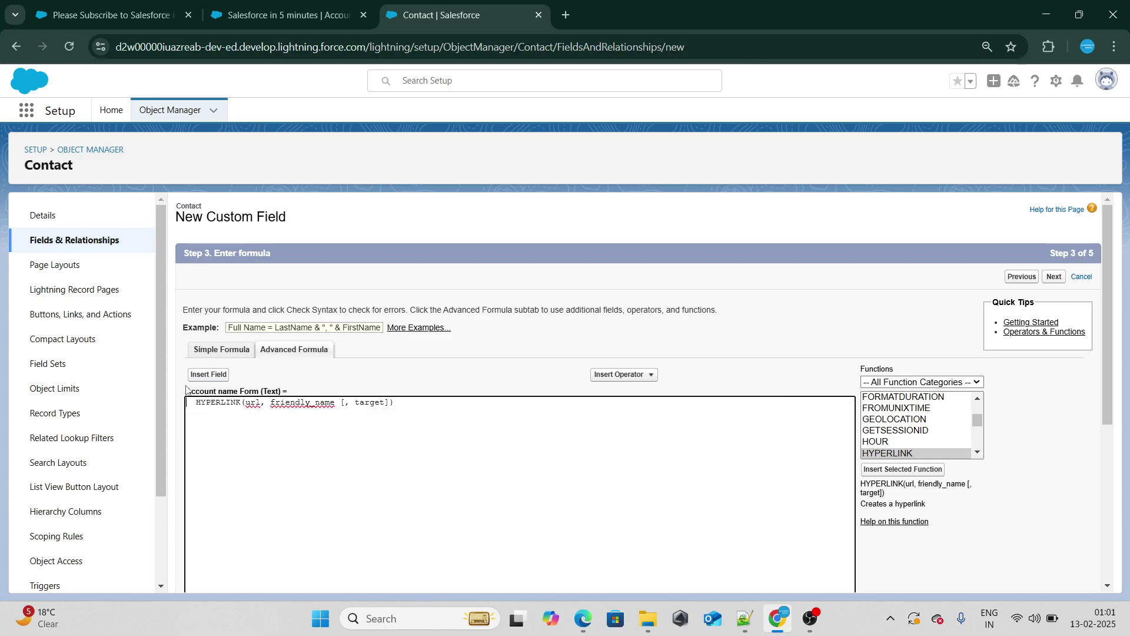
{"action": "double_click", "coordinate": [252, 403]}
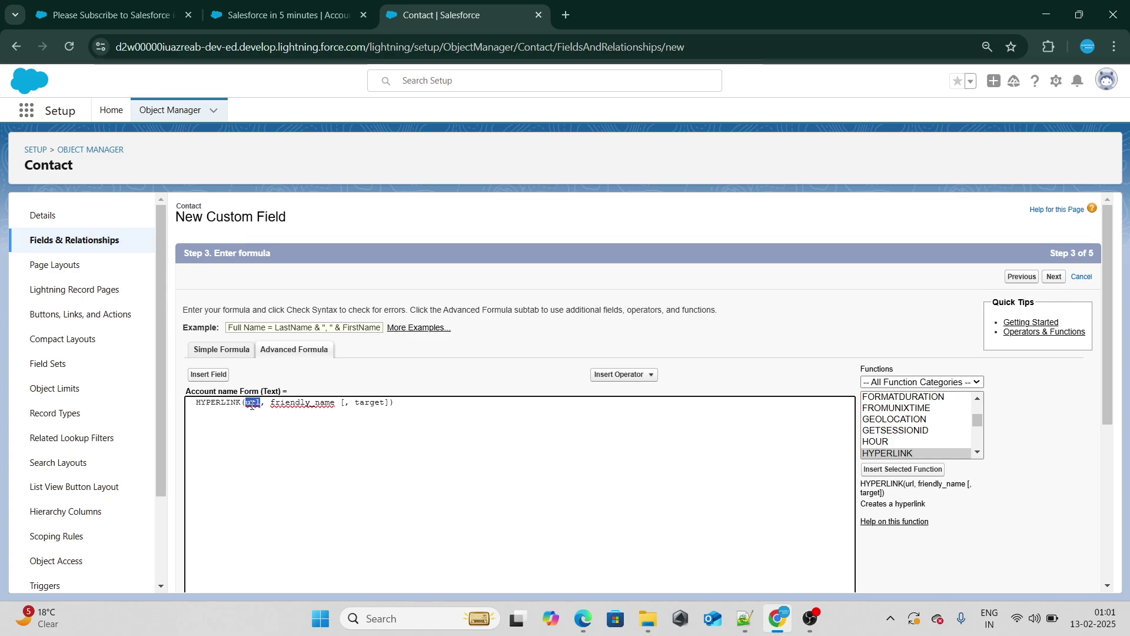
{"action": "key", "text": "ctrl+v"}
{"action": "key", "text": "BackSpace"}
{"action": "key", "text": "BackSpace"}
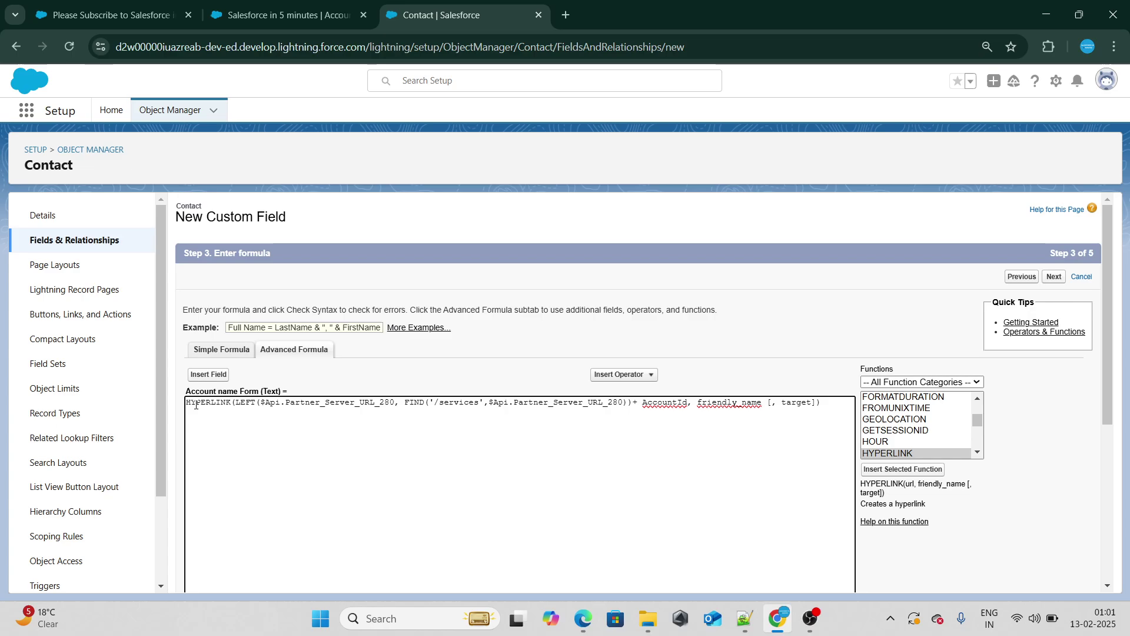
{"action": "left_click", "coordinate": [112, 15]}
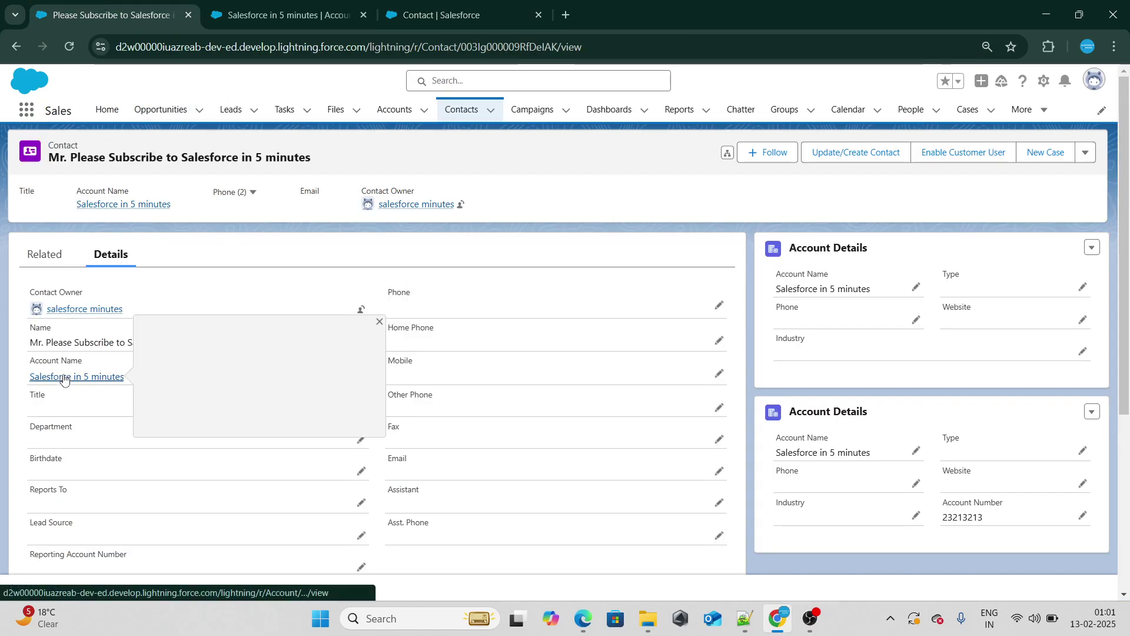
Compare the contact's Account Name link with the account page, then select HYPERLINK's friendly_name and target placeholders
{"action": "left_click", "coordinate": [282, 15]}
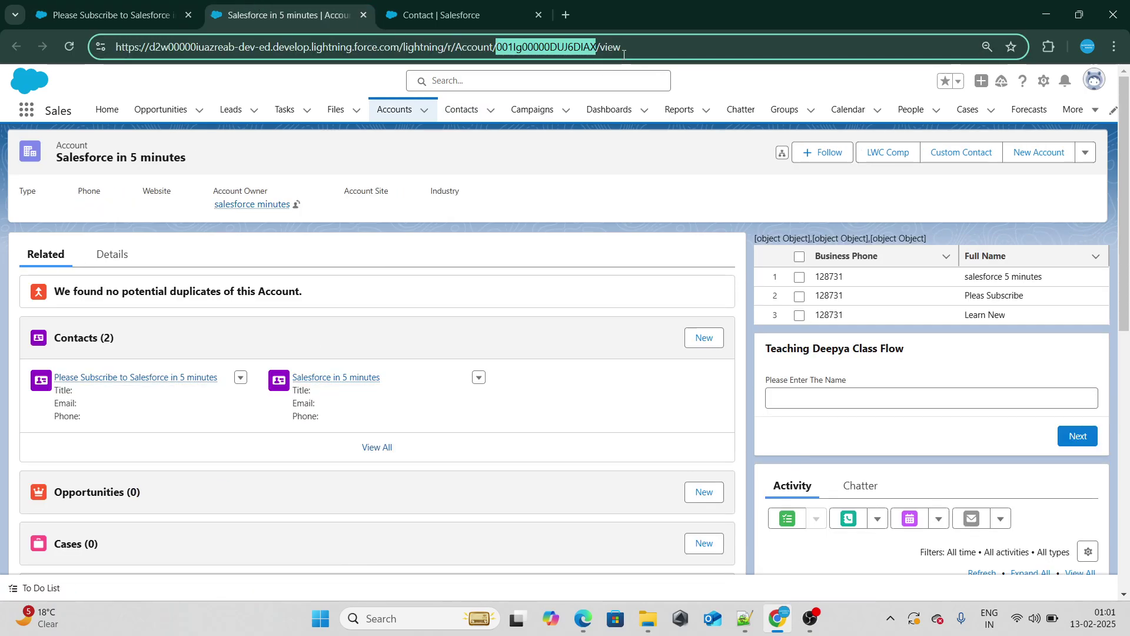
{"action": "left_click", "coordinate": [154, 4]}
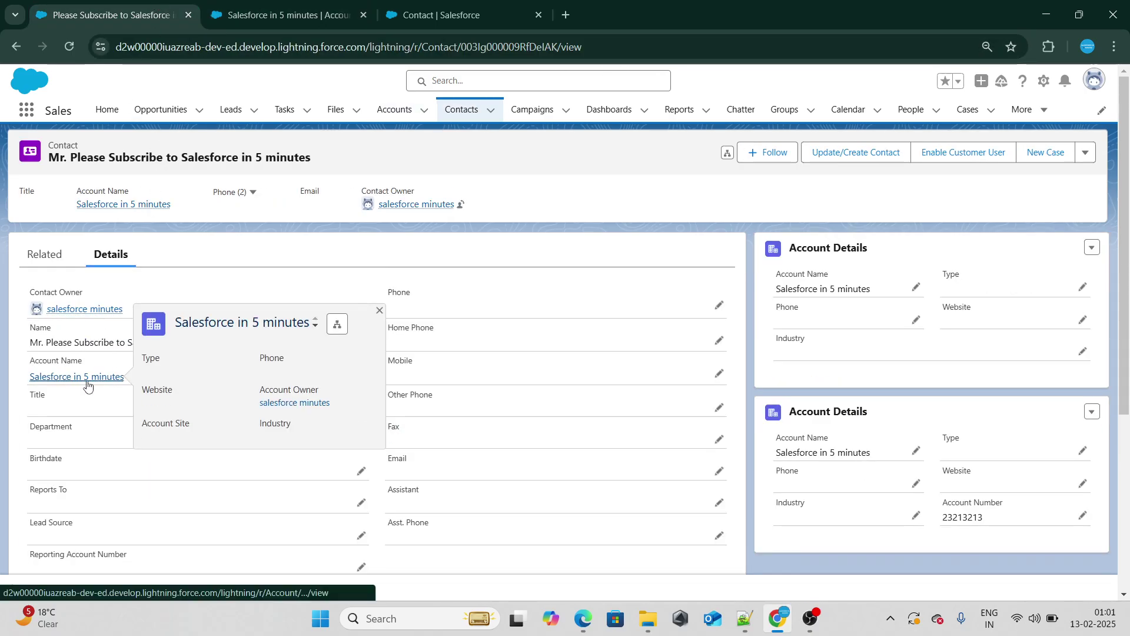
{"action": "left_click", "coordinate": [432, 5]}
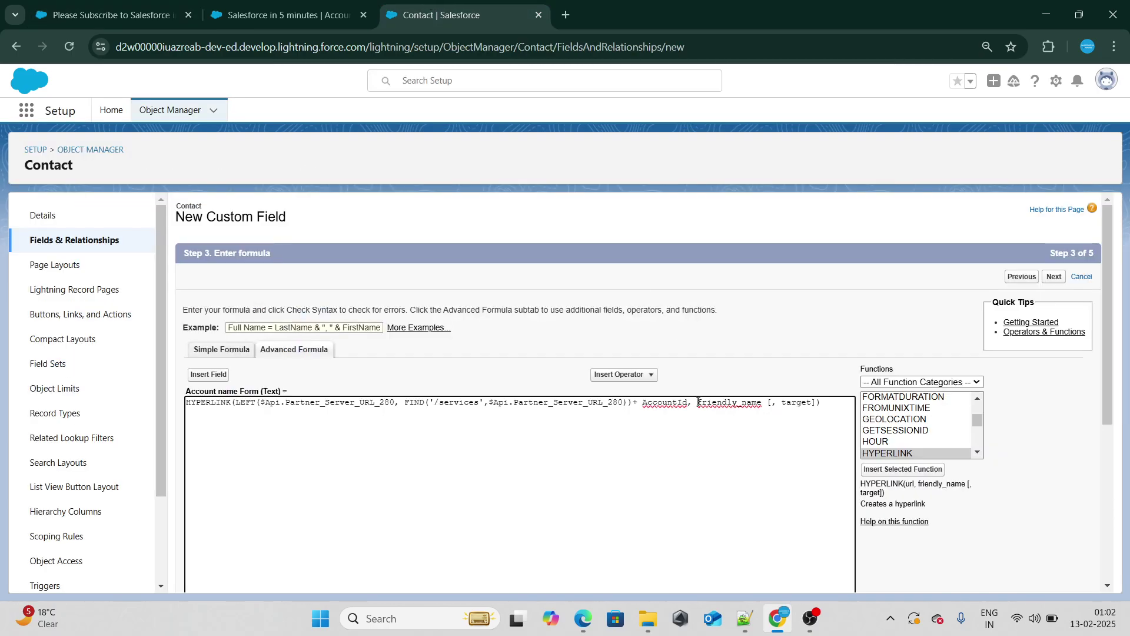
{"action": "left_click_drag", "start_coordinate": [698, 401], "coordinate": [820, 403]}
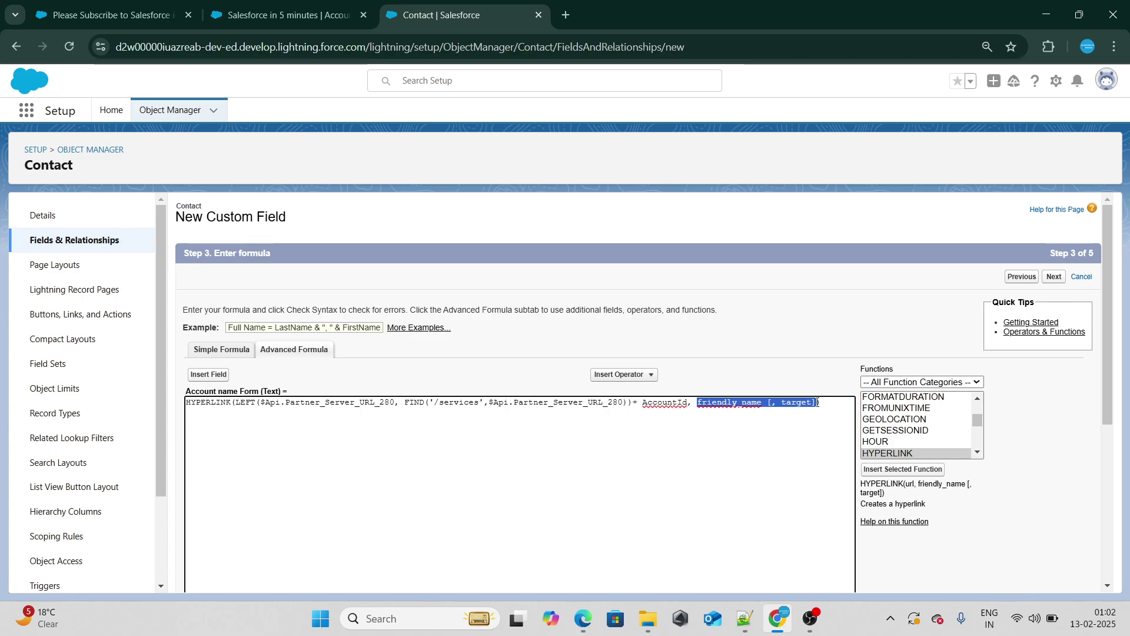
Replace the friendly_name and target placeholders with the Account > Account Name field
{"action": "key", "text": "BackSpace"}
{"action": "left_click", "coordinate": [208, 374]}
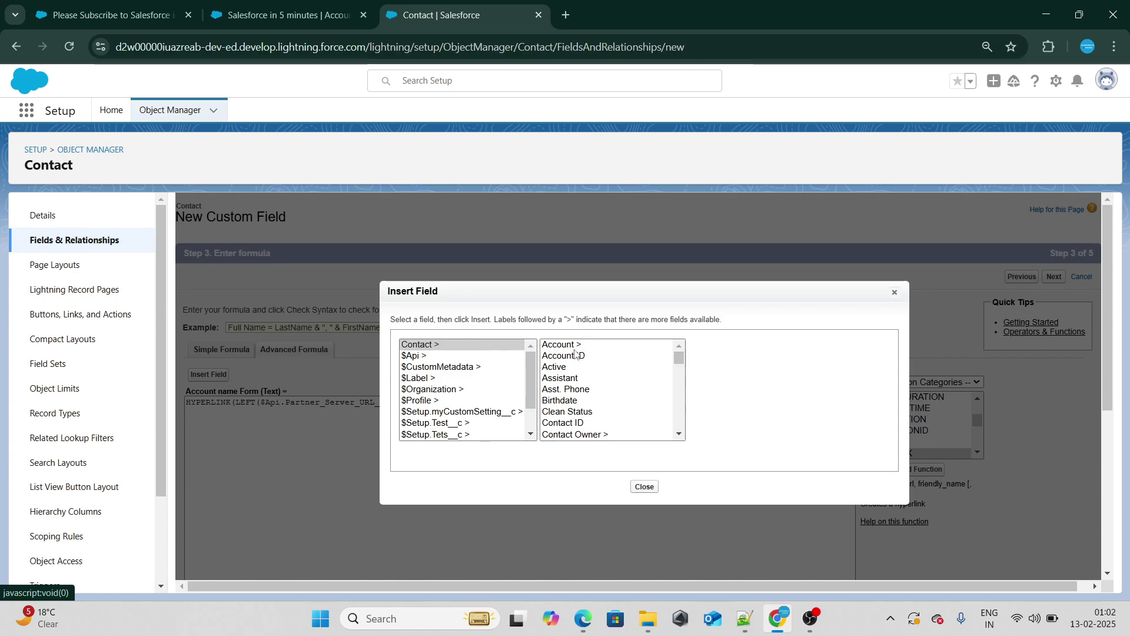
{"action": "left_click", "coordinate": [576, 347]}
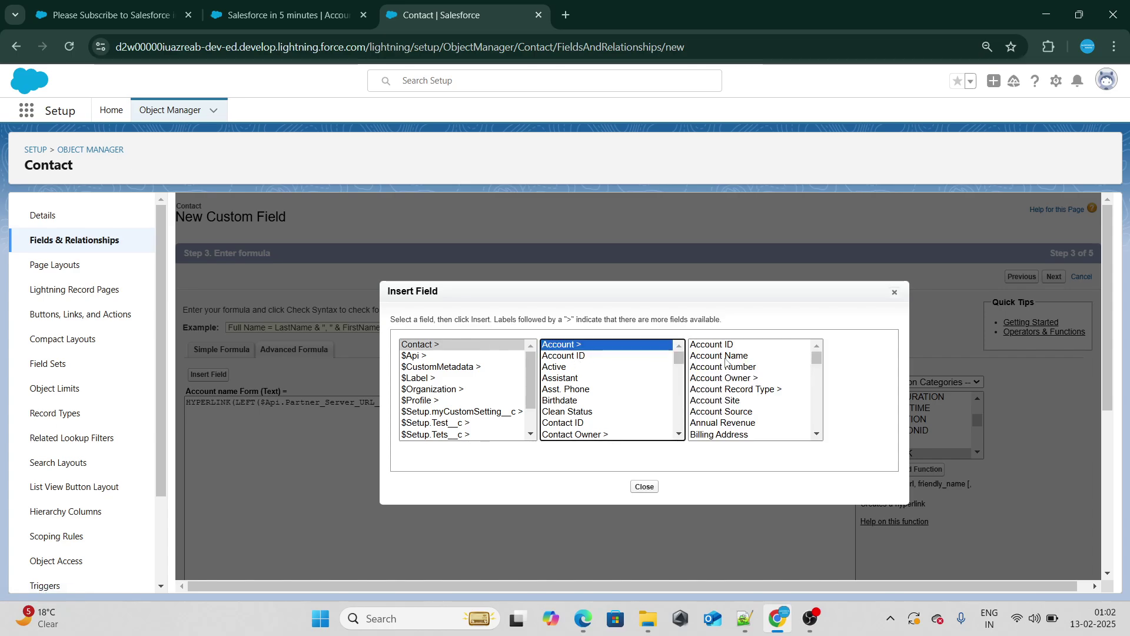
{"action": "left_click", "coordinate": [726, 356]}
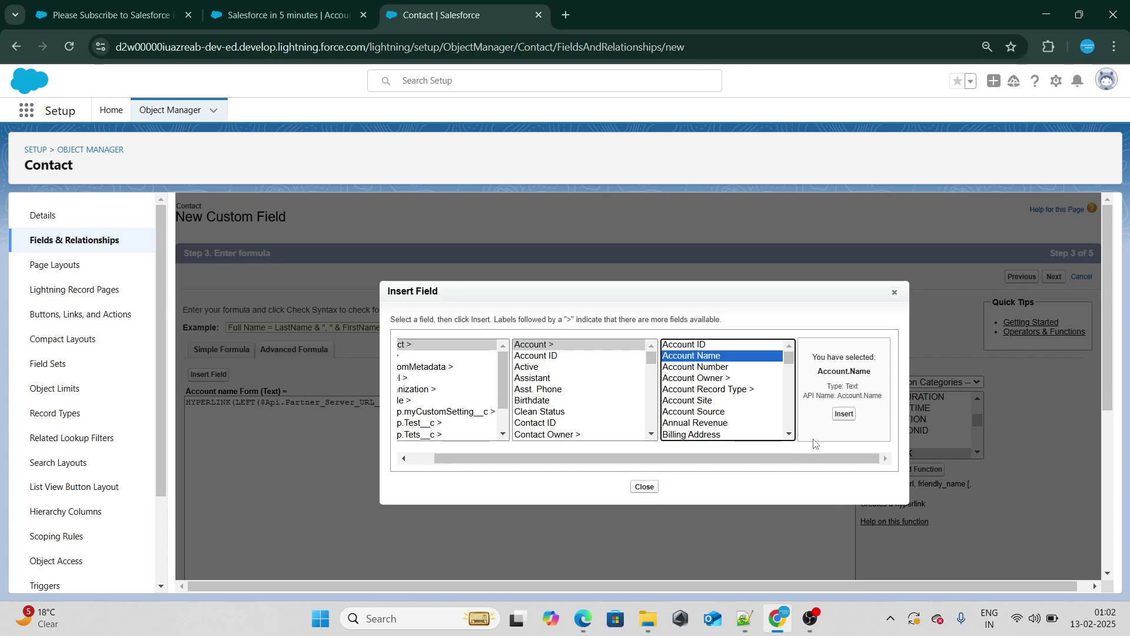
{"action": "left_click", "coordinate": [843, 413]}
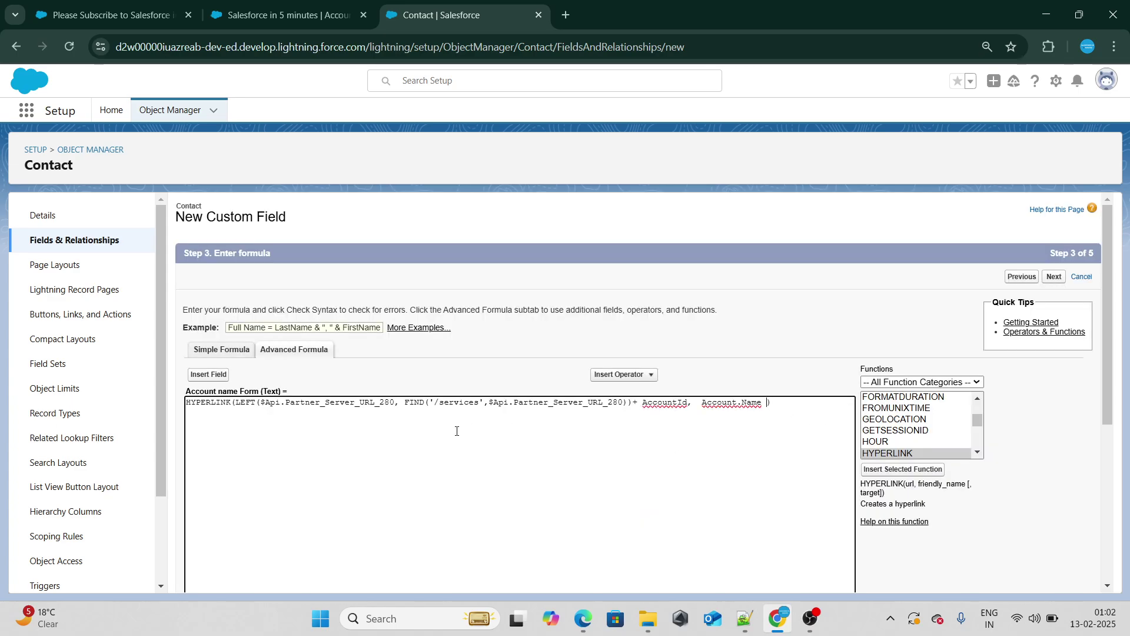
Highlight HYPERLINK, the server URL, AccountId and Account.Name to walk through the formula
{"action": "double_click", "coordinate": [217, 404]}
{"action": "left_click_drag", "start_coordinate": [257, 402], "coordinate": [601, 396]}
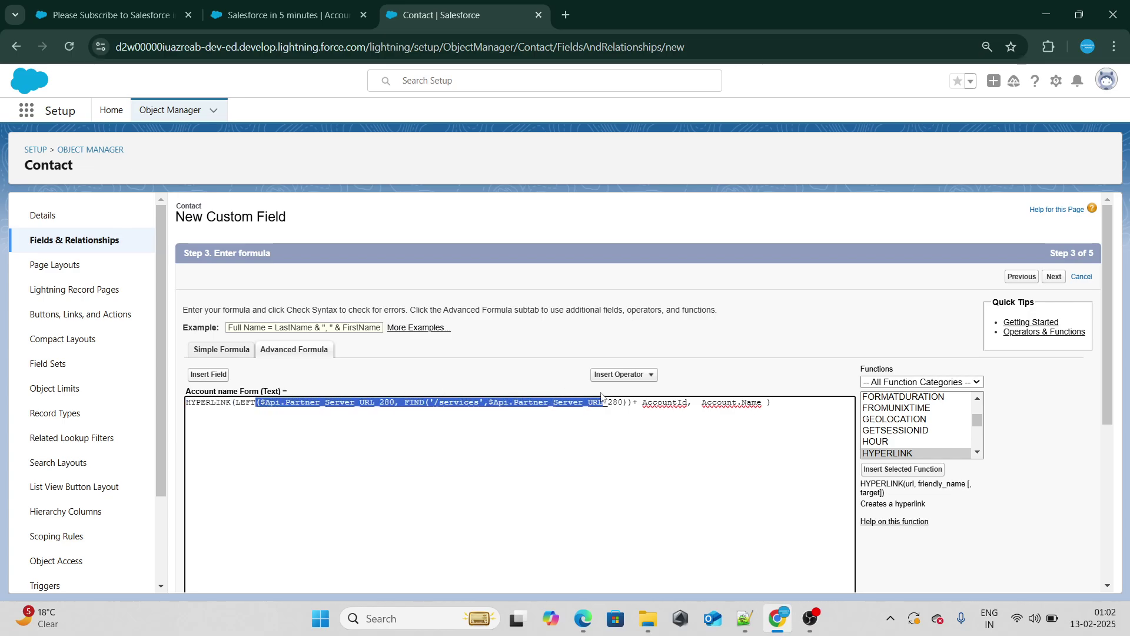
{"action": "double_click", "coordinate": [669, 402]}
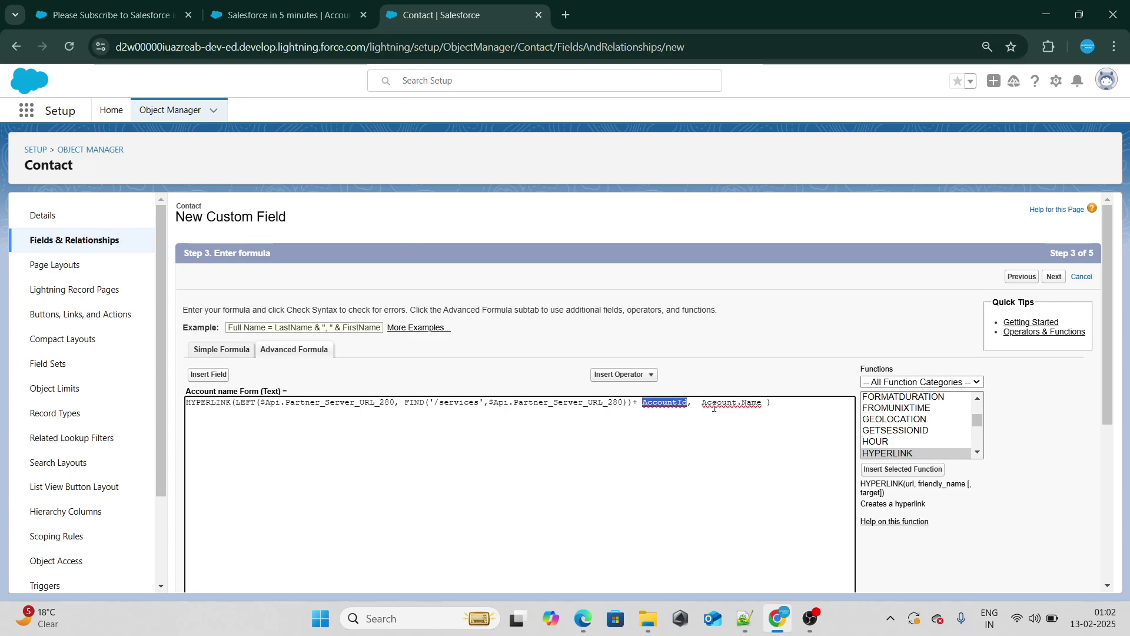
{"action": "left_click", "coordinate": [693, 406]}
{"action": "left_click_drag", "start_coordinate": [698, 405], "coordinate": [778, 400]}
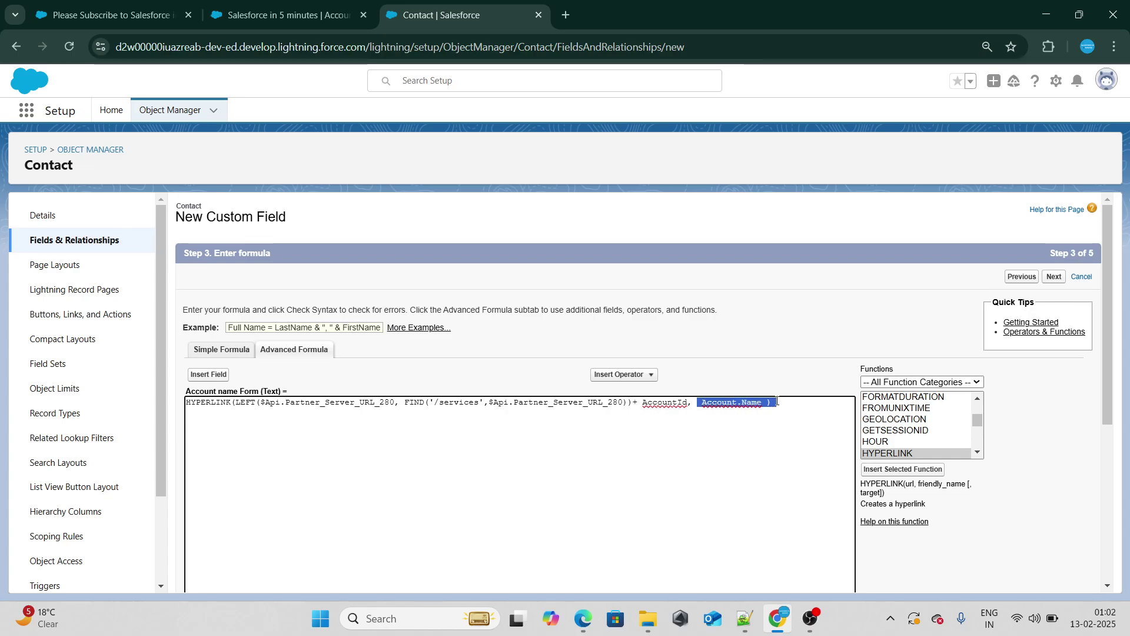
{"action": "scroll", "coordinate": [687, 396], "scroll_direction": "down", "scroll_amount": 5}
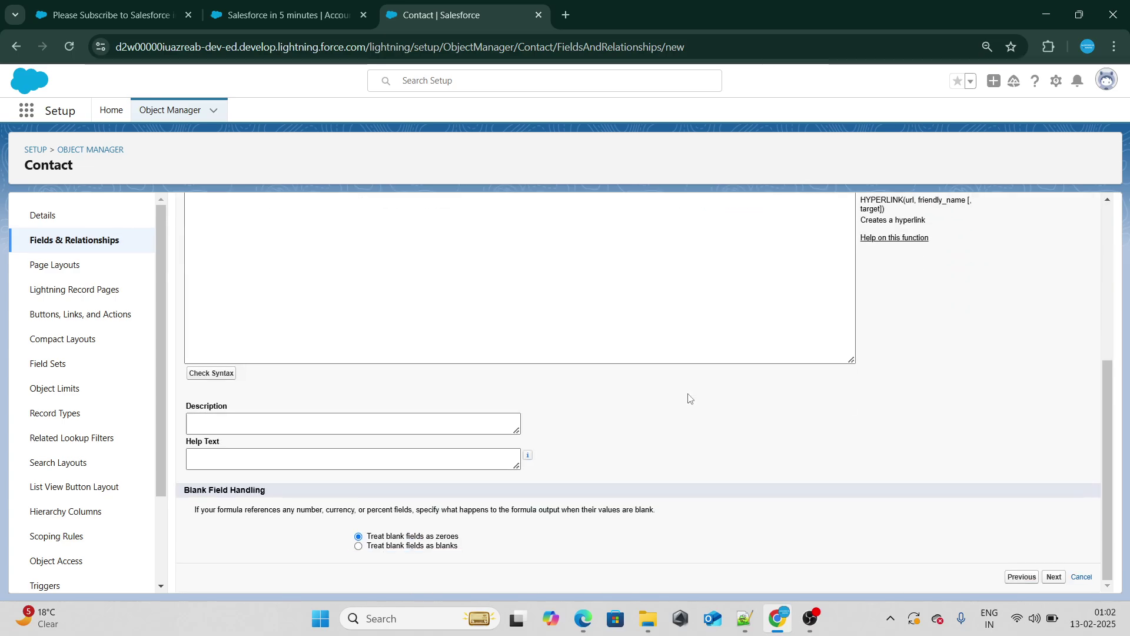
Run Check Syntax on the HYPERLINK formula and continue to Step 4
{"action": "left_click", "coordinate": [219, 377]}
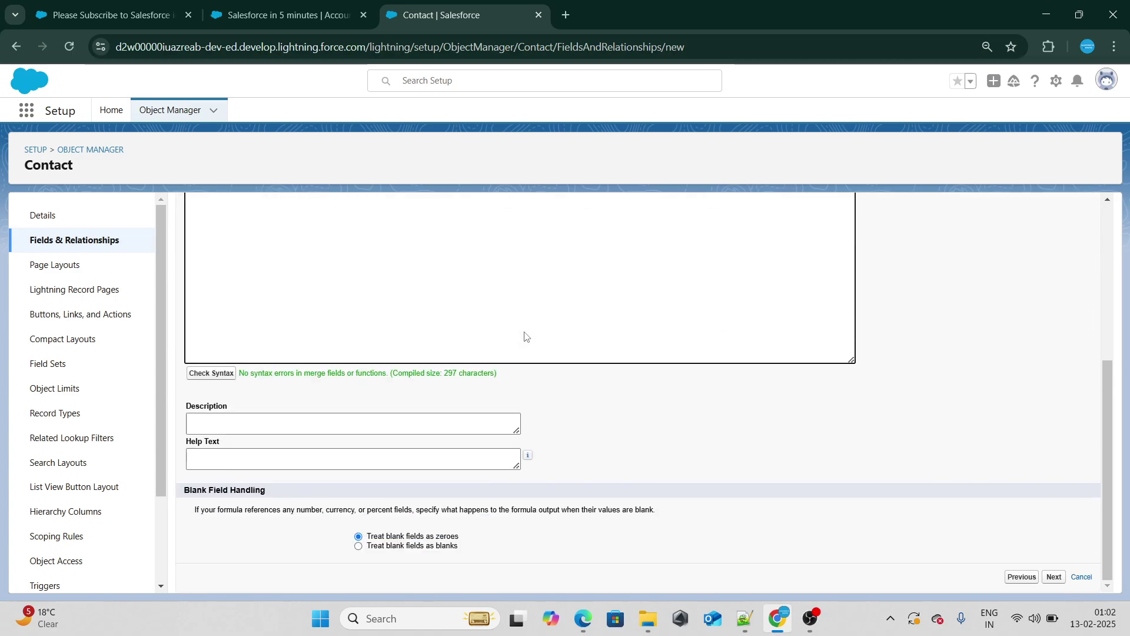
{"action": "left_click", "coordinate": [1054, 577]}
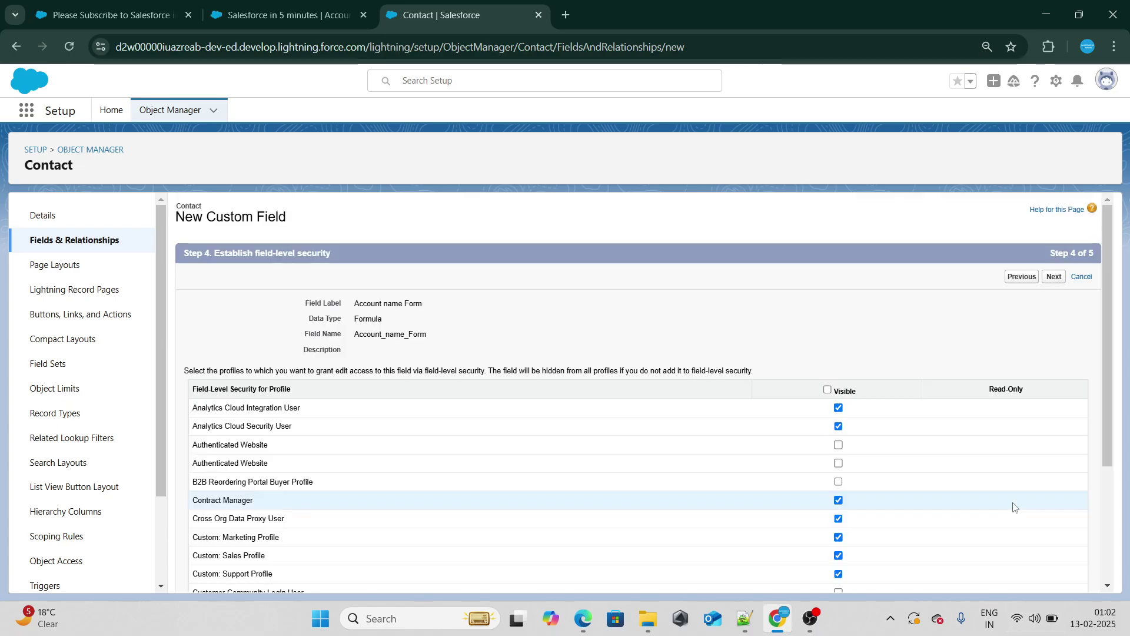
Mark the field Visible for all profiles, keep all four page layouts, and save
{"action": "left_click", "coordinate": [837, 390]}
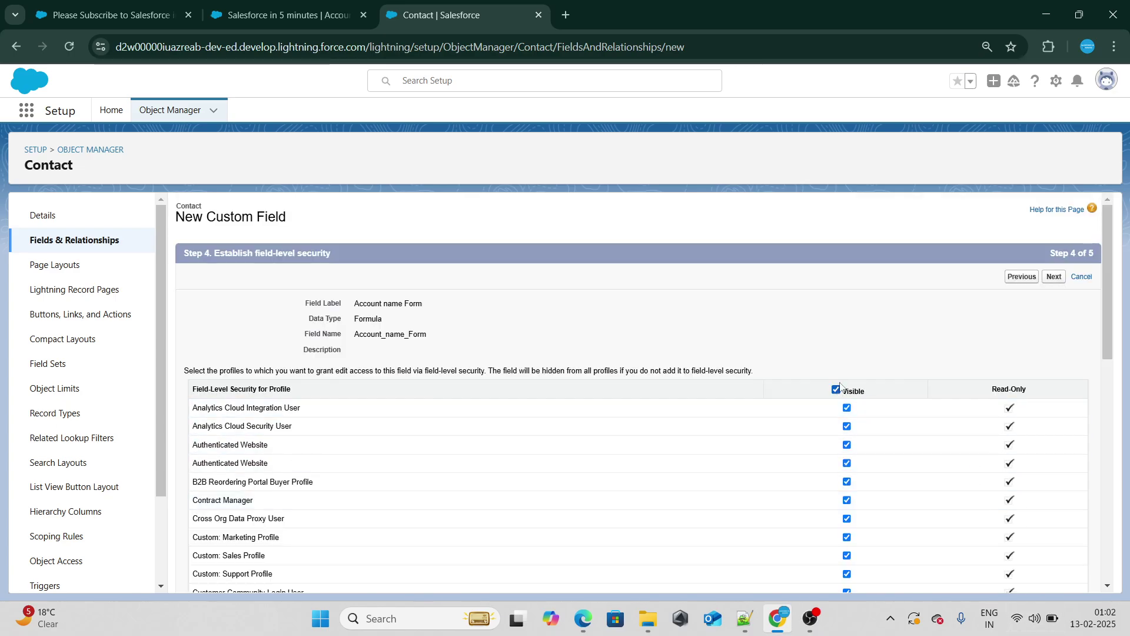
{"action": "left_click", "coordinate": [1052, 277]}
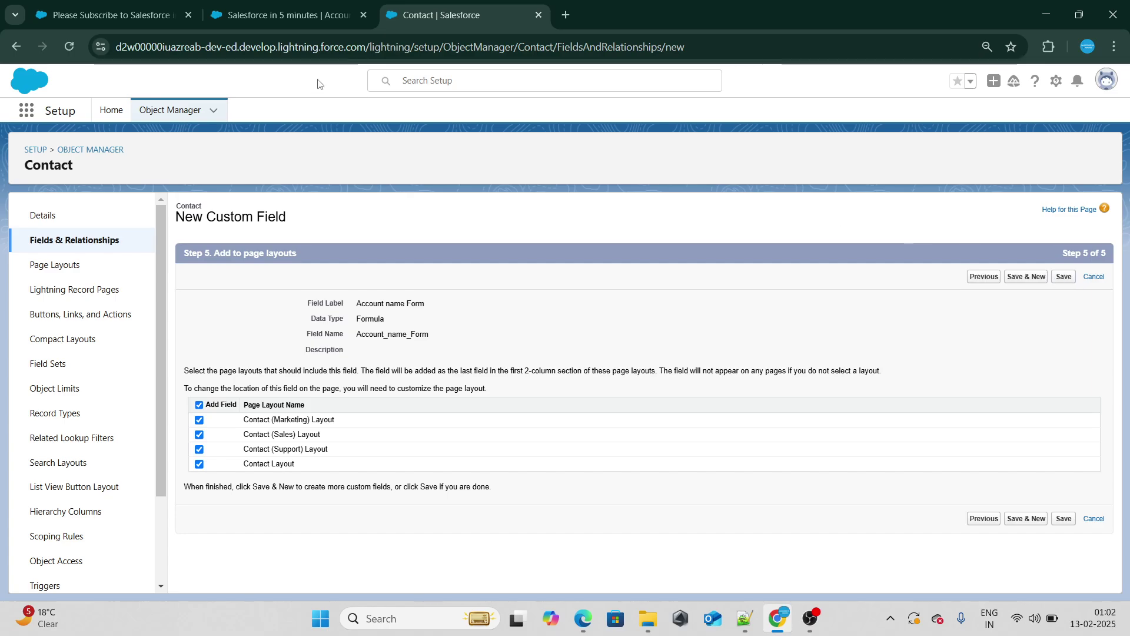
{"action": "key", "text": "ctrl+1"}
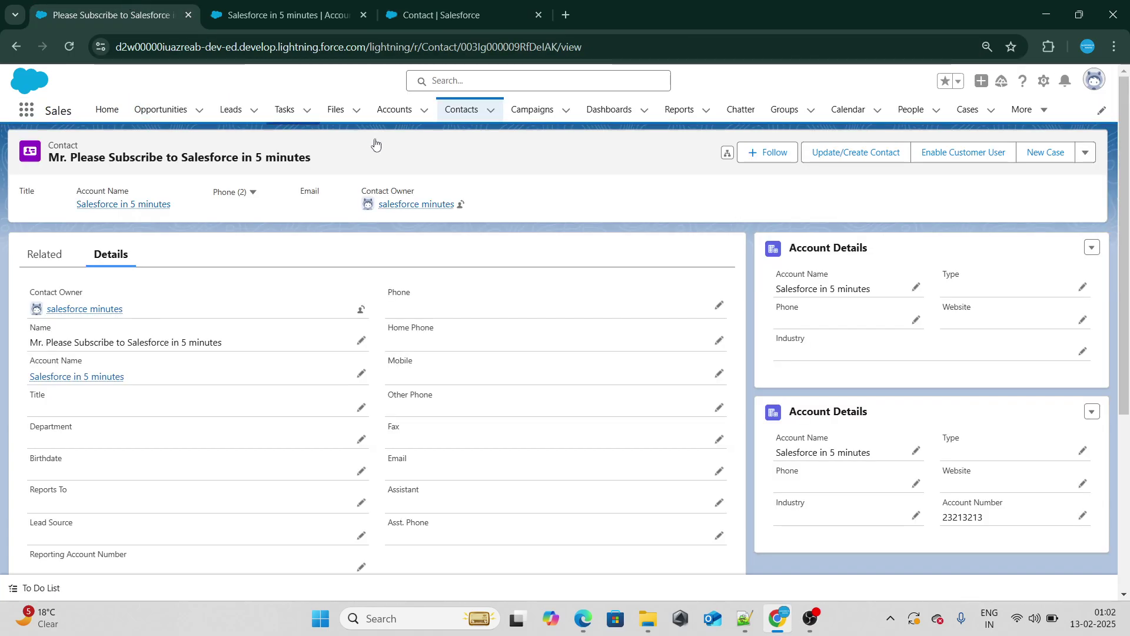
{"action": "right_click", "coordinate": [423, 152]}
{"action": "key", "text": "Escape"}
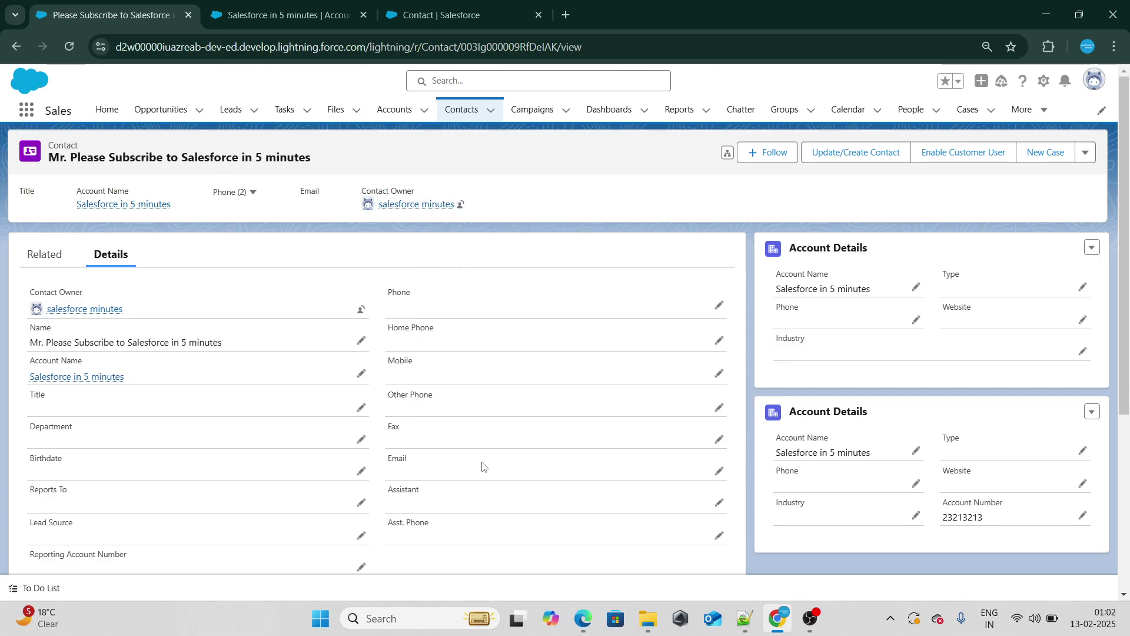
{"action": "right_click", "coordinate": [488, 161]}
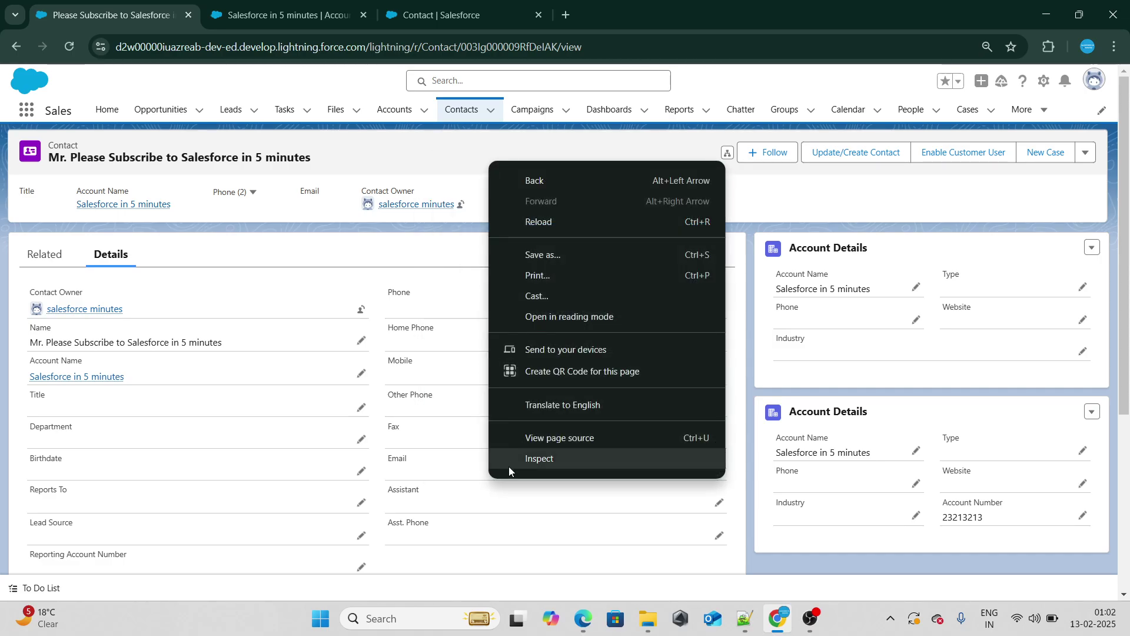
{"action": "left_click", "coordinate": [514, 464]}
{"action": "right_click", "coordinate": [69, 46]}
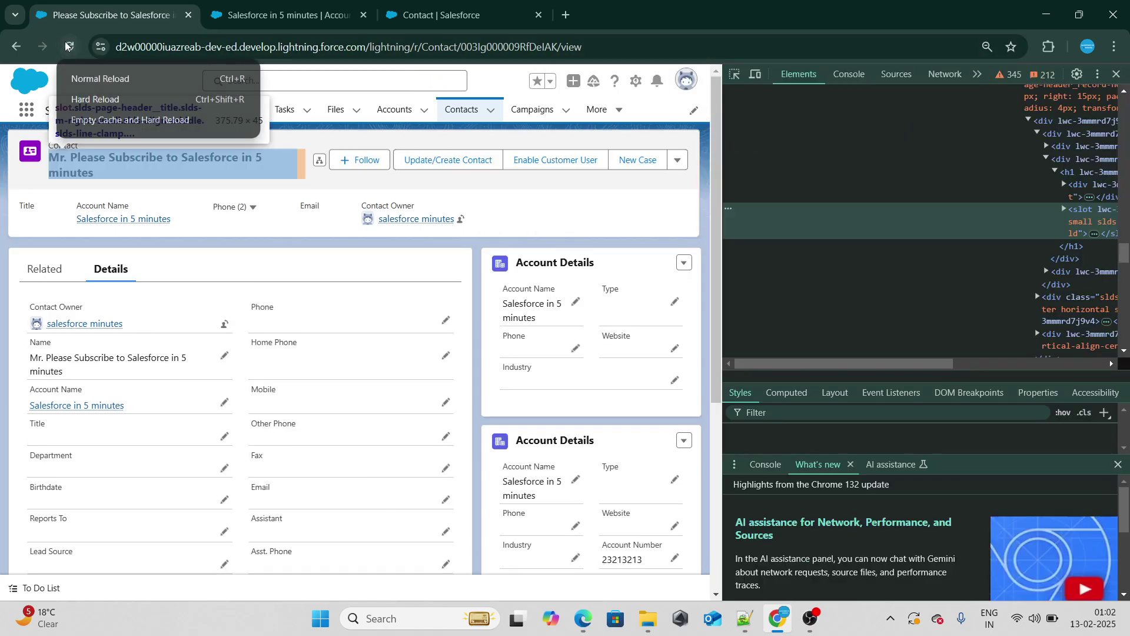
{"action": "left_click", "coordinate": [107, 122]}
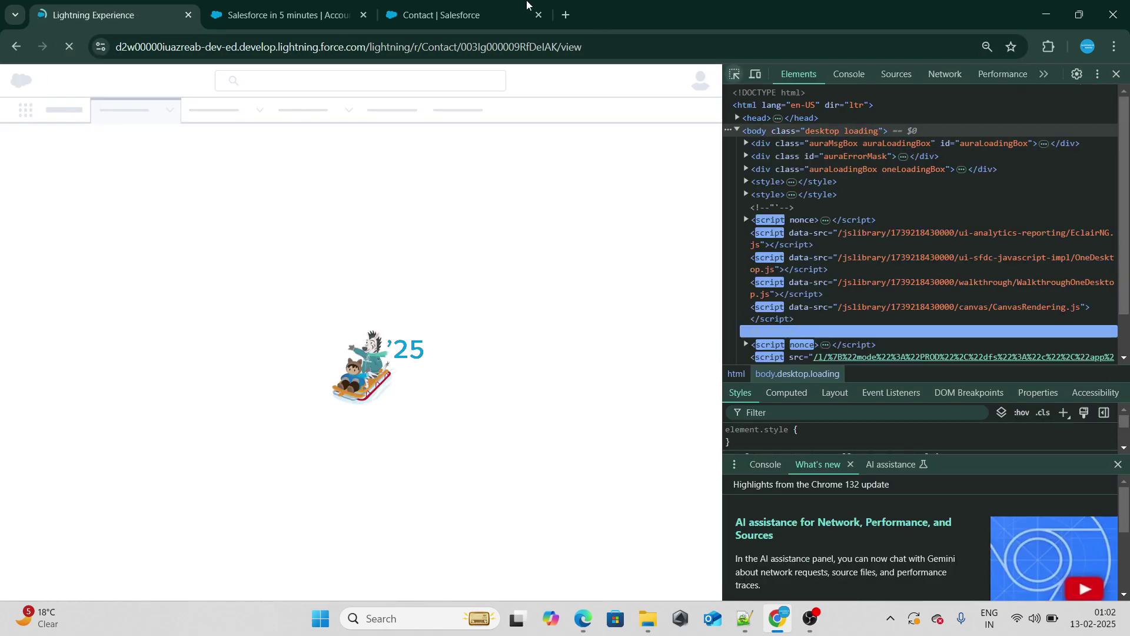
{"action": "left_click", "coordinate": [469, 7]}
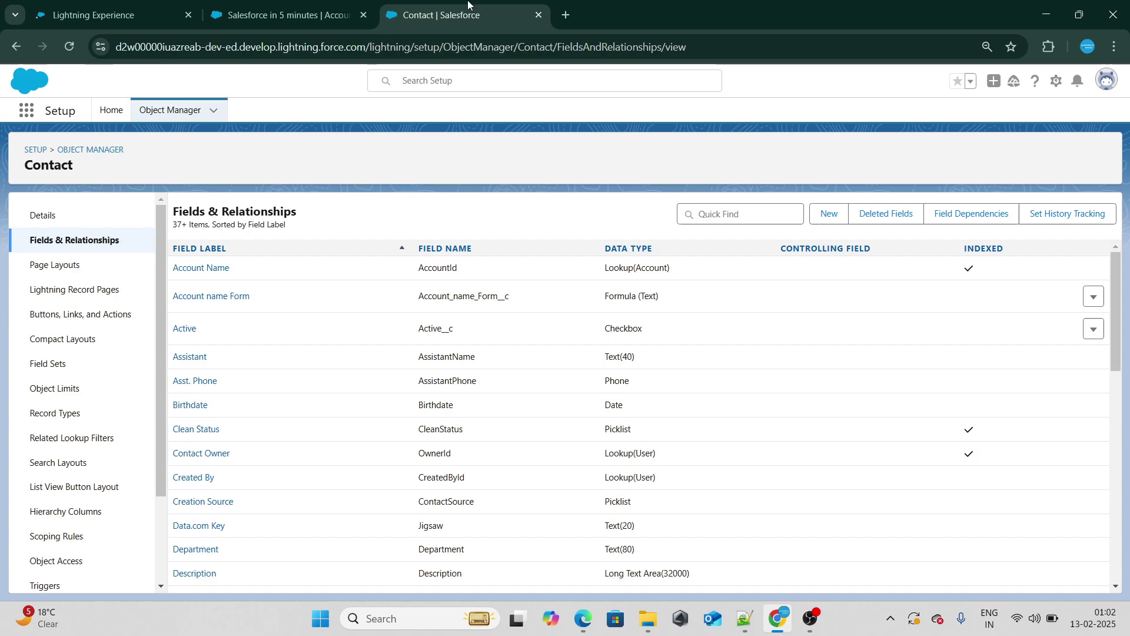
{"action": "left_click", "coordinate": [167, 5]}
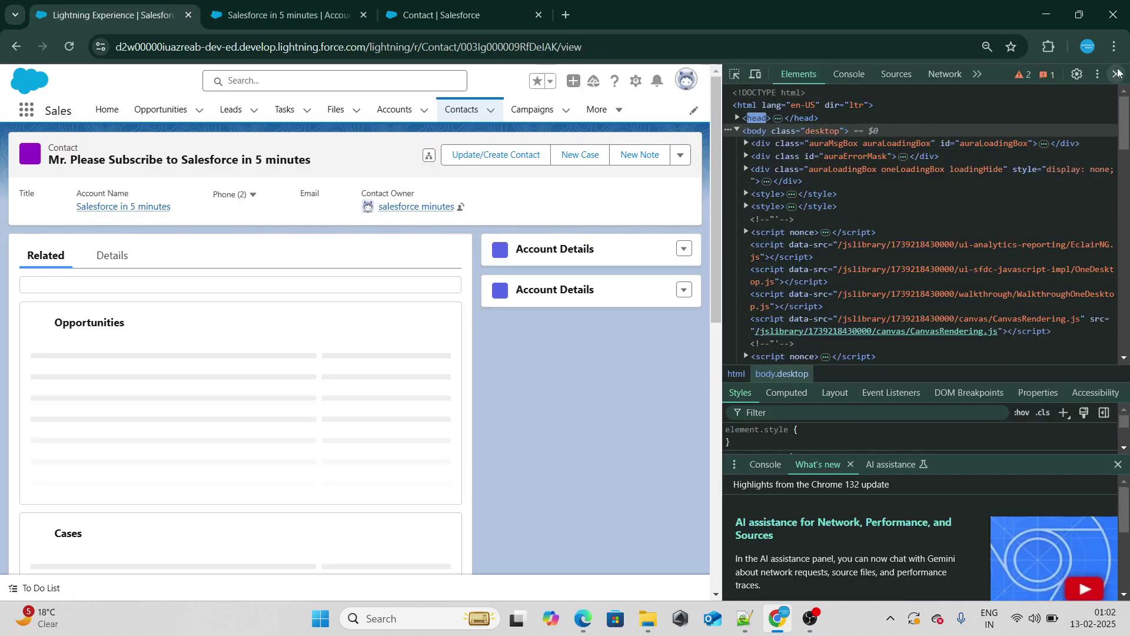
{"action": "left_click", "coordinate": [1117, 73]}
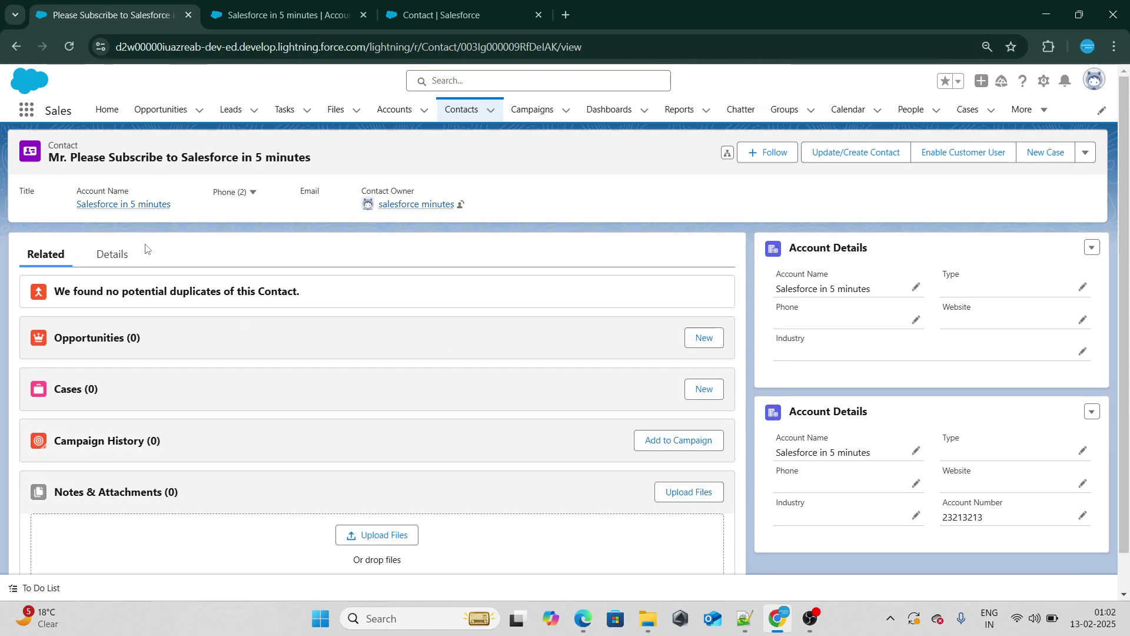
{"action": "left_click", "coordinate": [115, 254]}
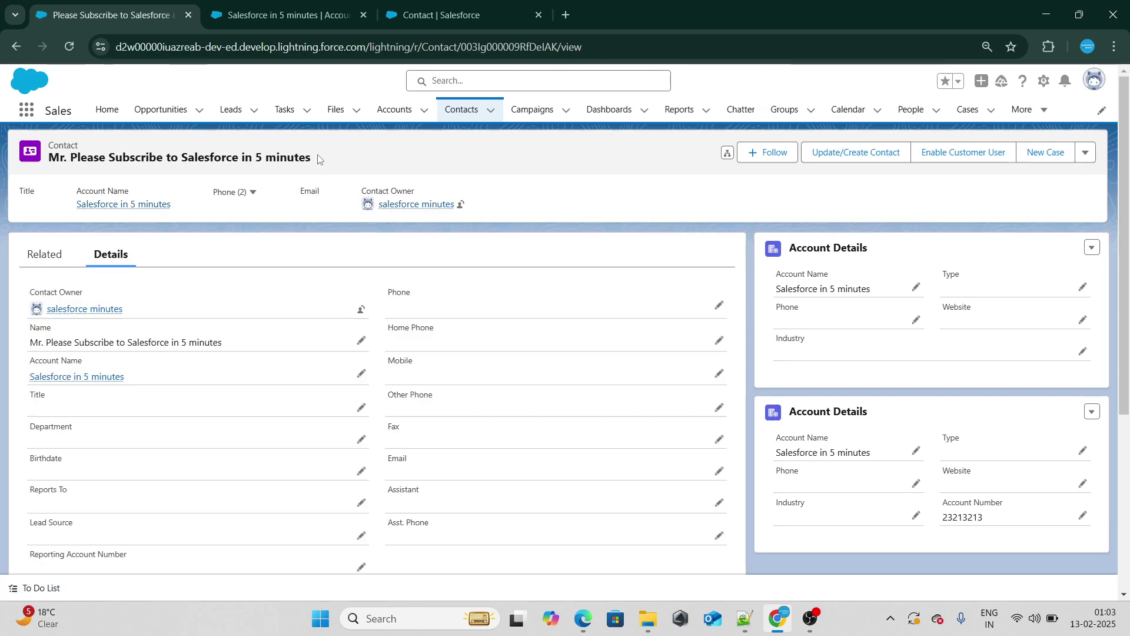
{"action": "key", "text": "ctrl+f"}
{"action": "type", "text": "Accoun"}
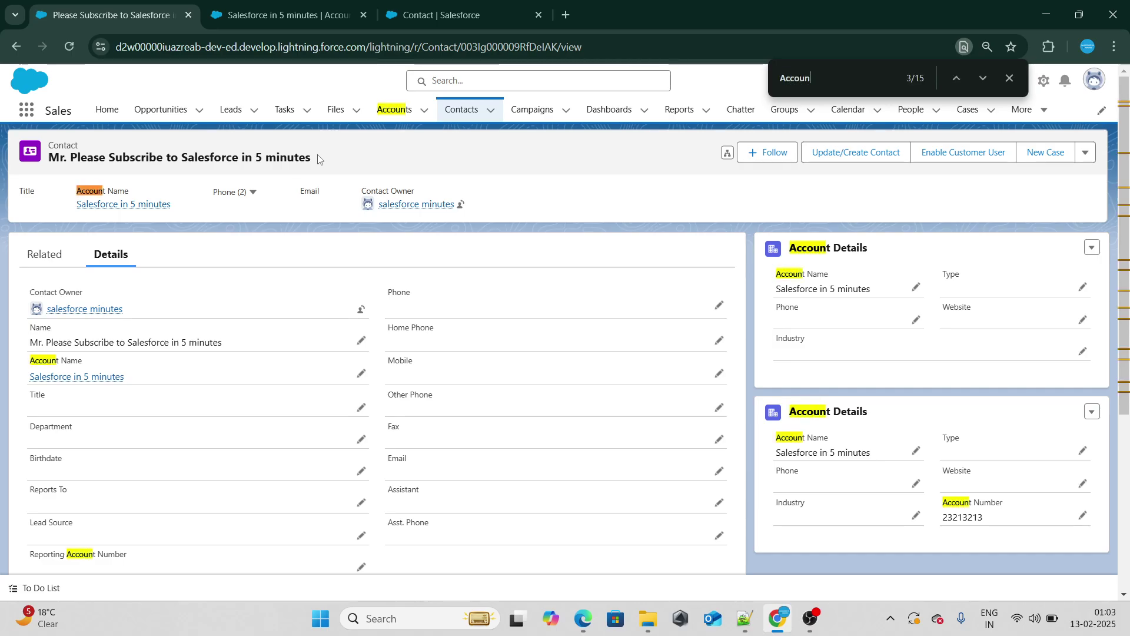
{"action": "type", "text": "t Name F"}
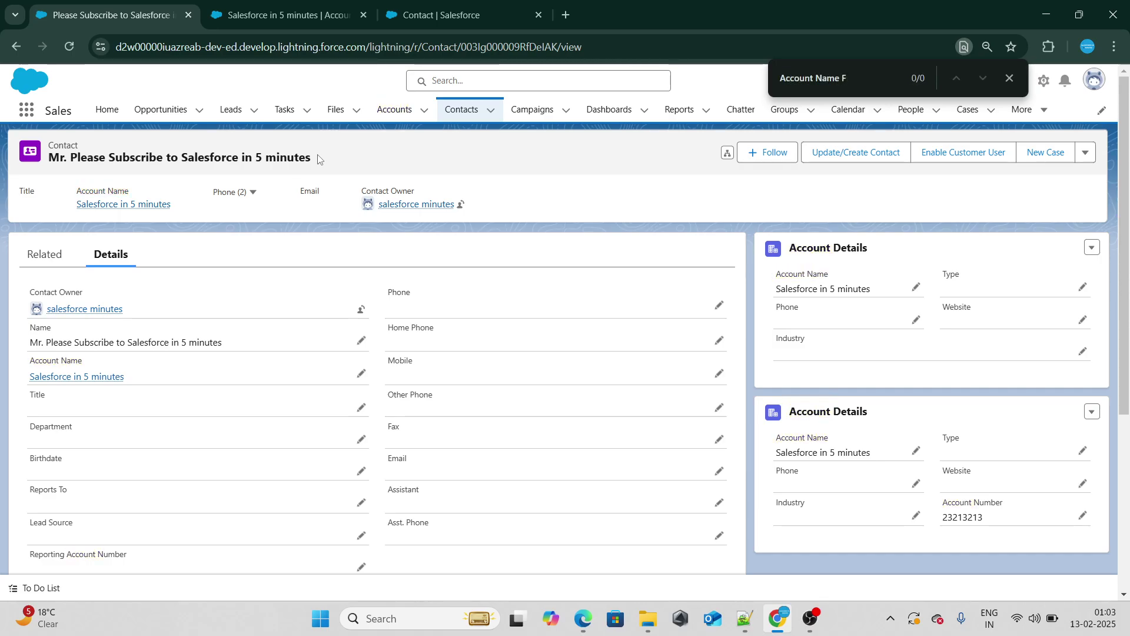
{"action": "key", "text": "Escape"}
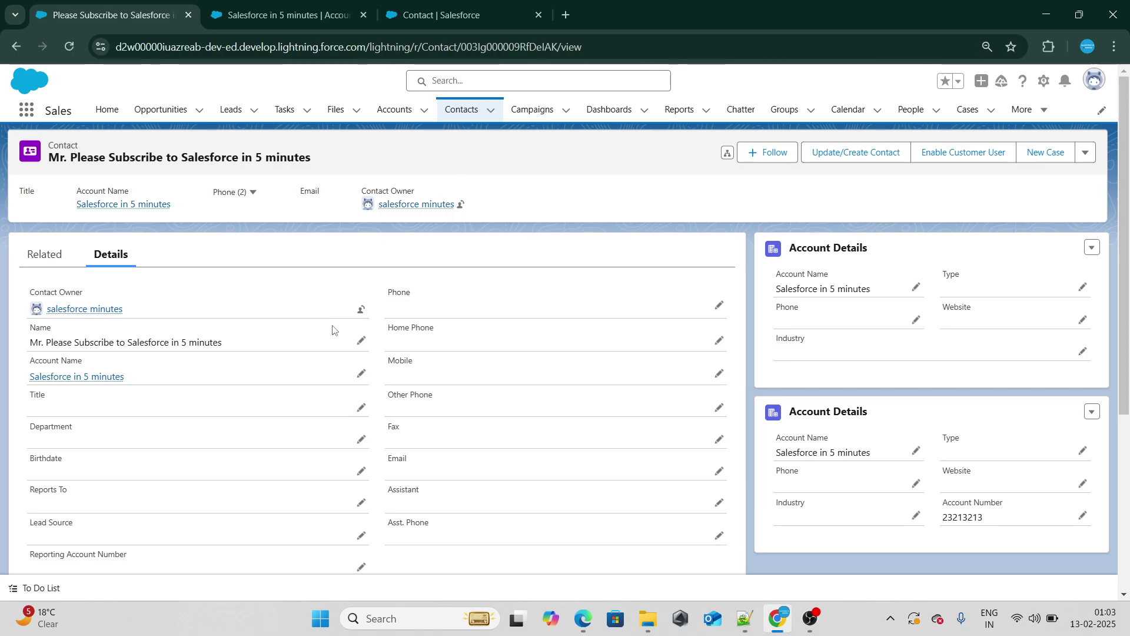
{"action": "scroll", "coordinate": [333, 329], "scroll_direction": "down", "scroll_amount": 1}
{"action": "scroll", "coordinate": [333, 329], "scroll_direction": "down", "scroll_amount": 3}
{"action": "scroll", "coordinate": [333, 330], "scroll_direction": "up", "scroll_amount": 5}
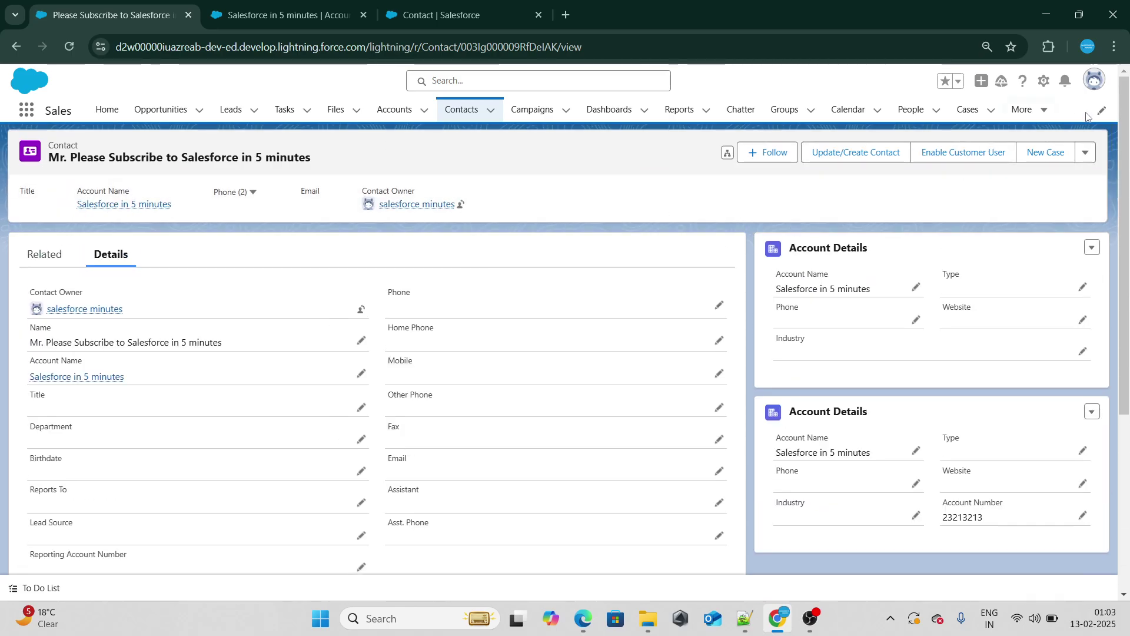
Open the Contact Record Page's Lightning App Builder from the setup gear in a new tab
{"action": "left_click", "coordinate": [1044, 80]}
{"action": "right_click", "coordinate": [1029, 274]}
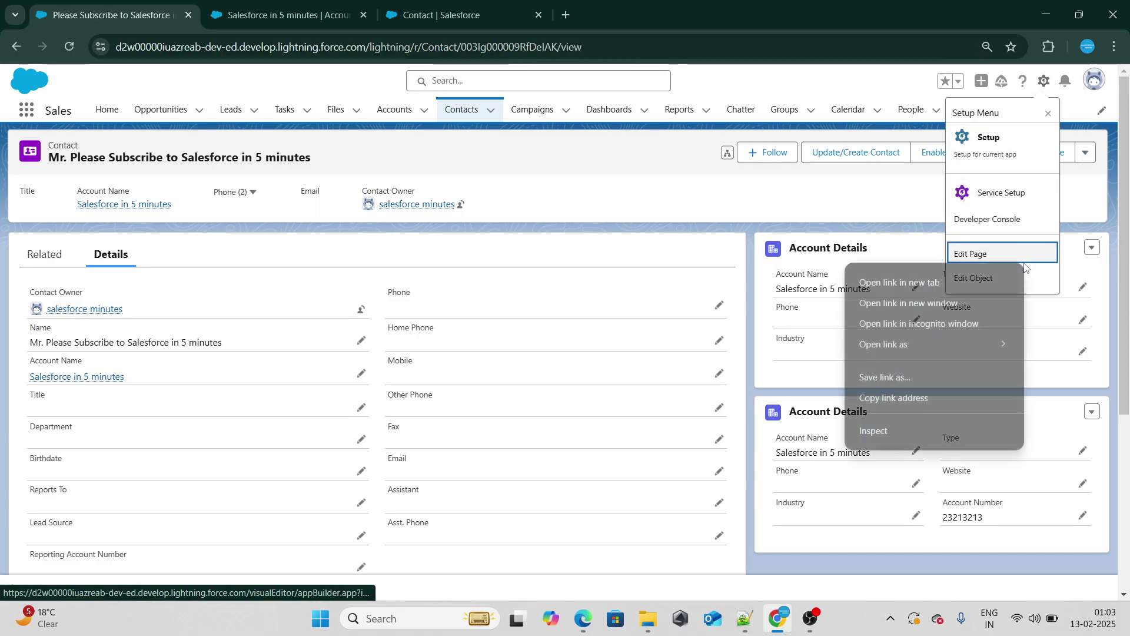
{"action": "left_click", "coordinate": [965, 281]}
{"action": "left_click_drag", "start_coordinate": [630, 14], "coordinate": [247, 13]}
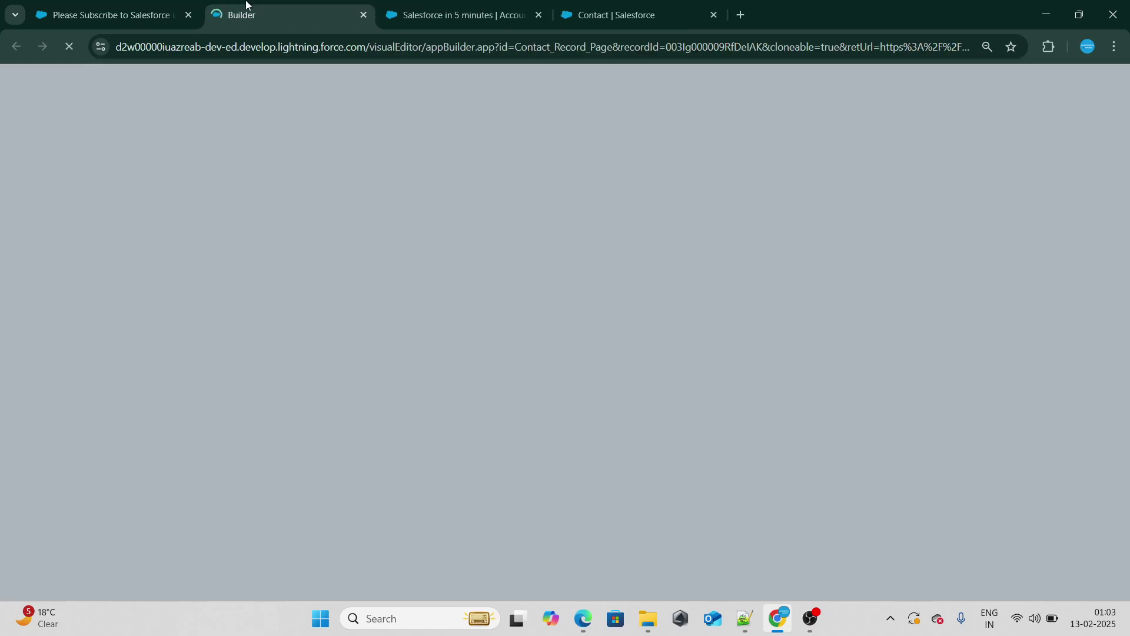
{"action": "left_click", "coordinate": [118, 19]}
{"action": "left_click", "coordinate": [228, 12]}
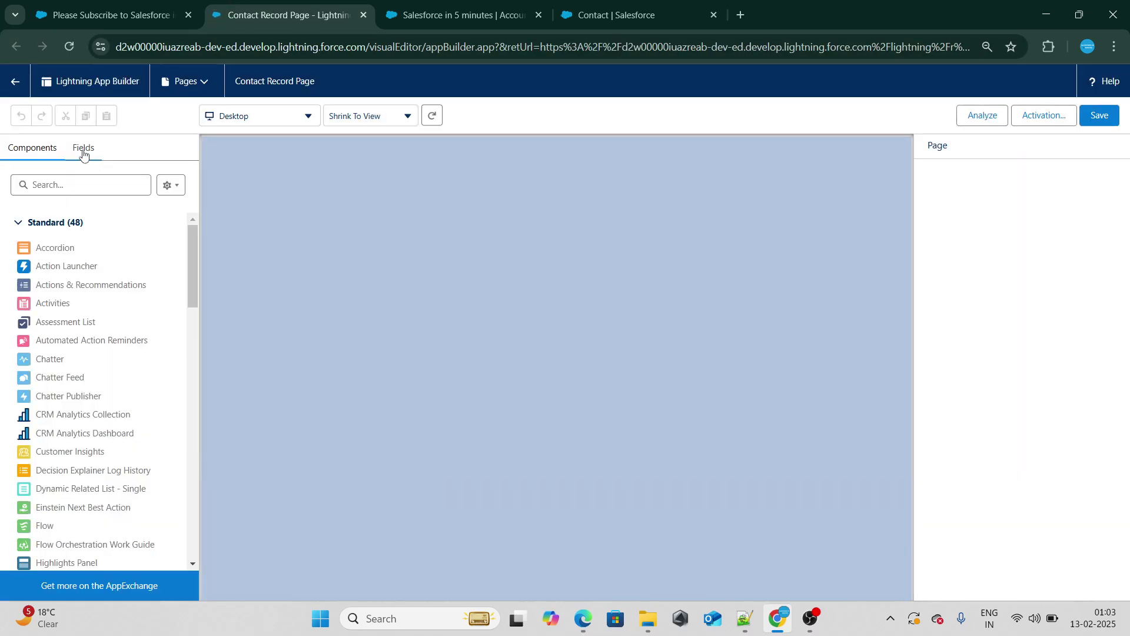
Drag the Account name Form field from the Fields list onto the Details tab
{"action": "left_click", "coordinate": [85, 150]}
{"action": "left_click", "coordinate": [103, 199]}
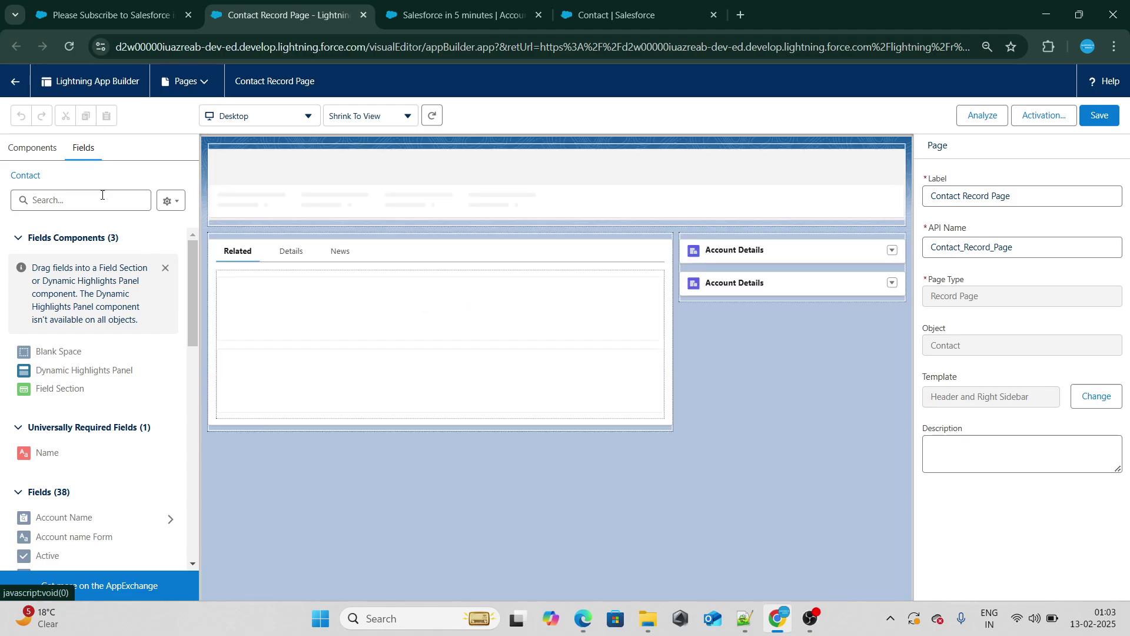
{"action": "left_click_drag", "start_coordinate": [106, 537], "coordinate": [553, 265]}
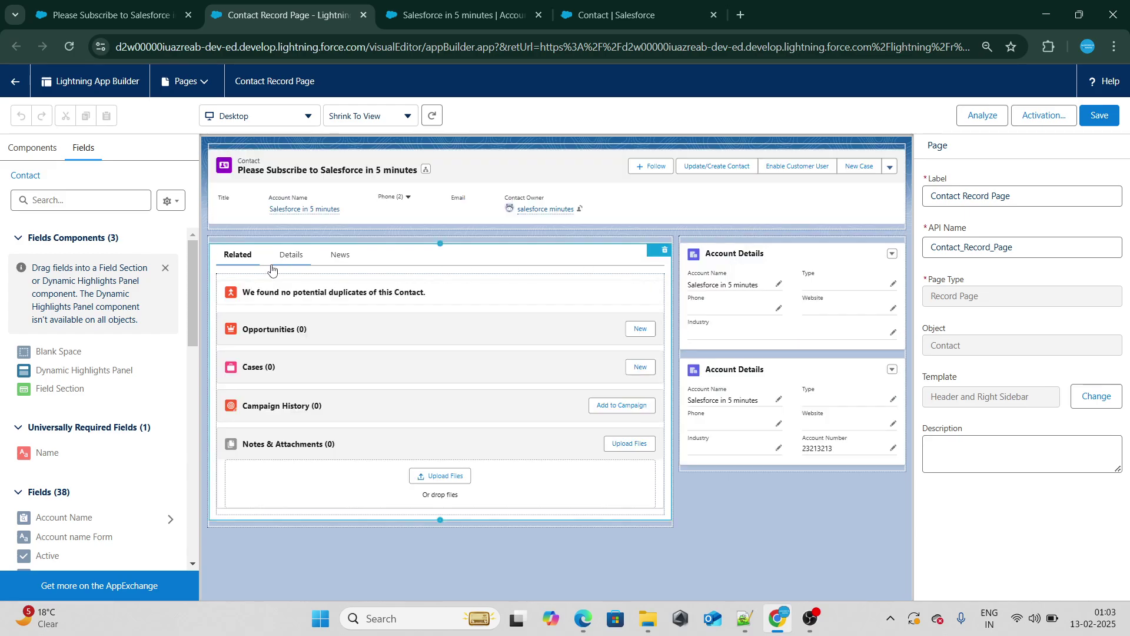
{"action": "left_click", "coordinate": [287, 257]}
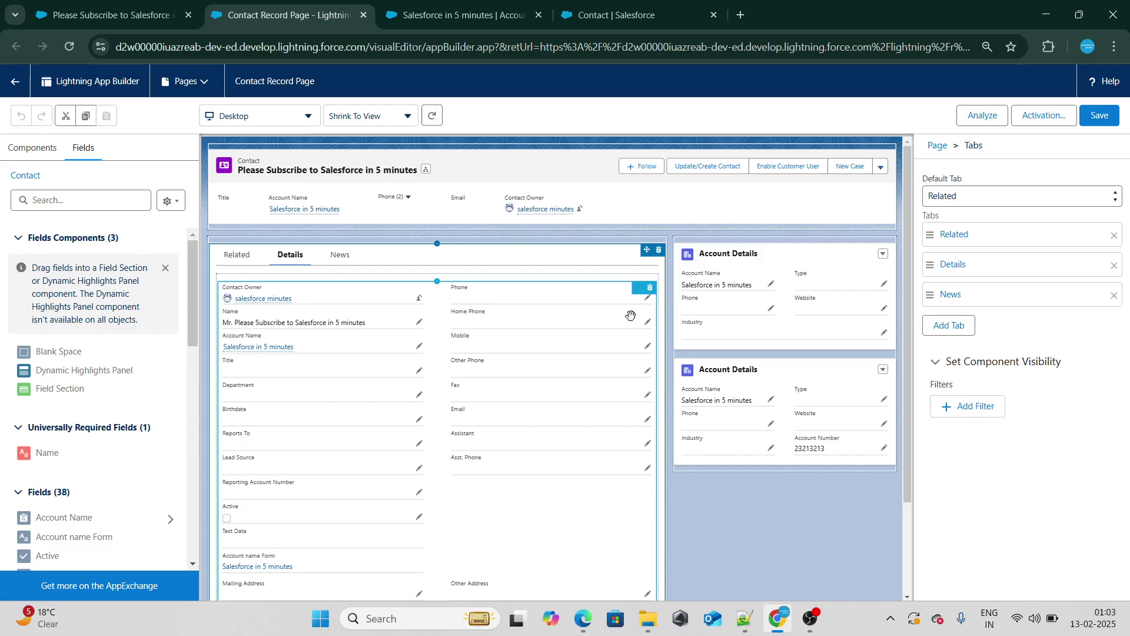
{"action": "scroll", "coordinate": [542, 433], "scroll_direction": "down", "scroll_amount": 2}
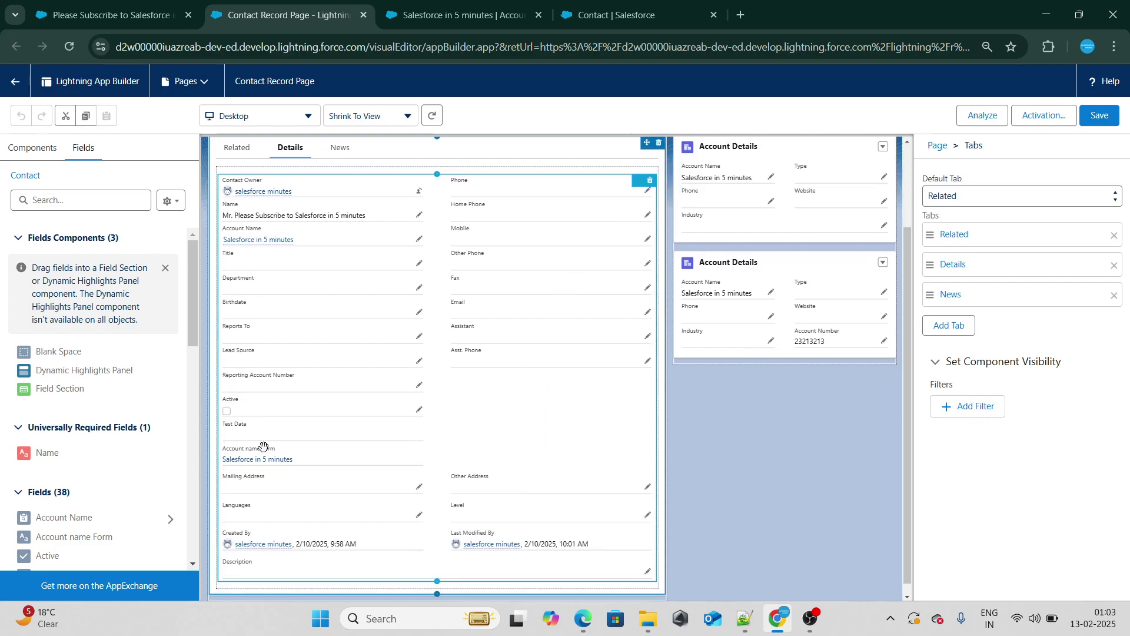
Empty the cache and hard-reload the contact record page using DevTools
{"action": "left_click", "coordinate": [112, 15]}
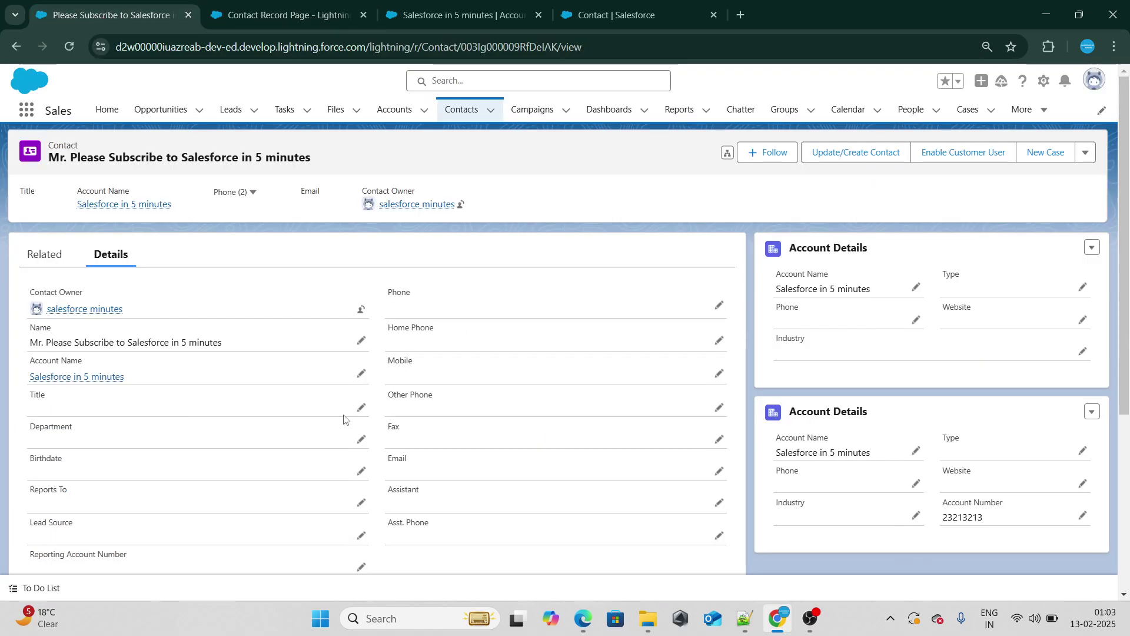
{"action": "scroll", "coordinate": [354, 453], "scroll_direction": "down", "scroll_amount": 5}
{"action": "right_click", "coordinate": [832, 375]}
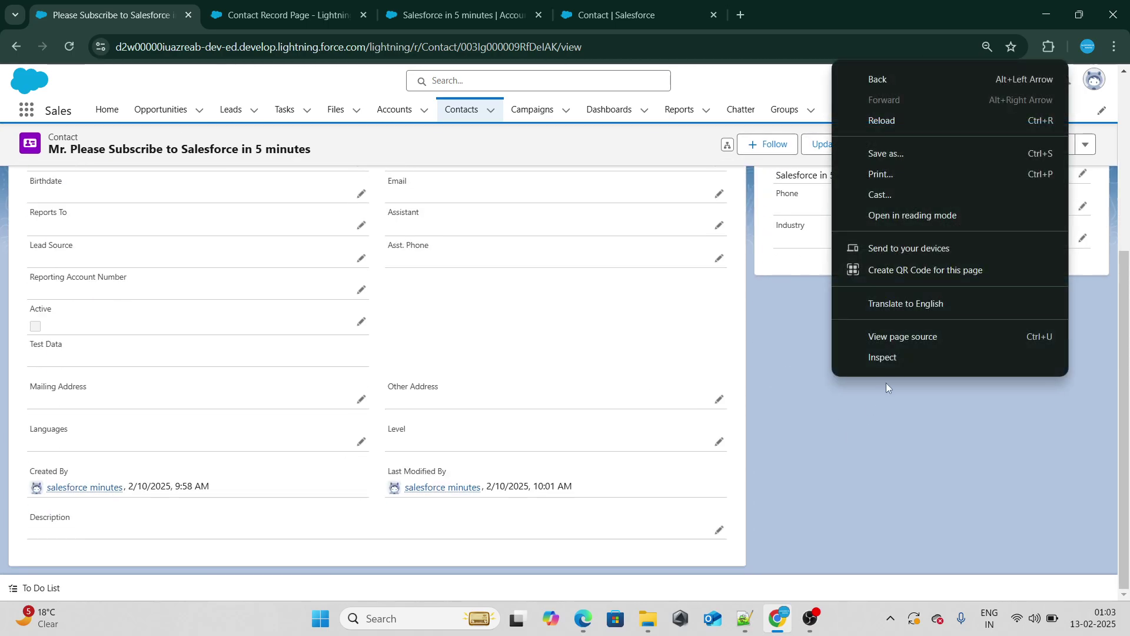
{"action": "left_click", "coordinate": [892, 366]}
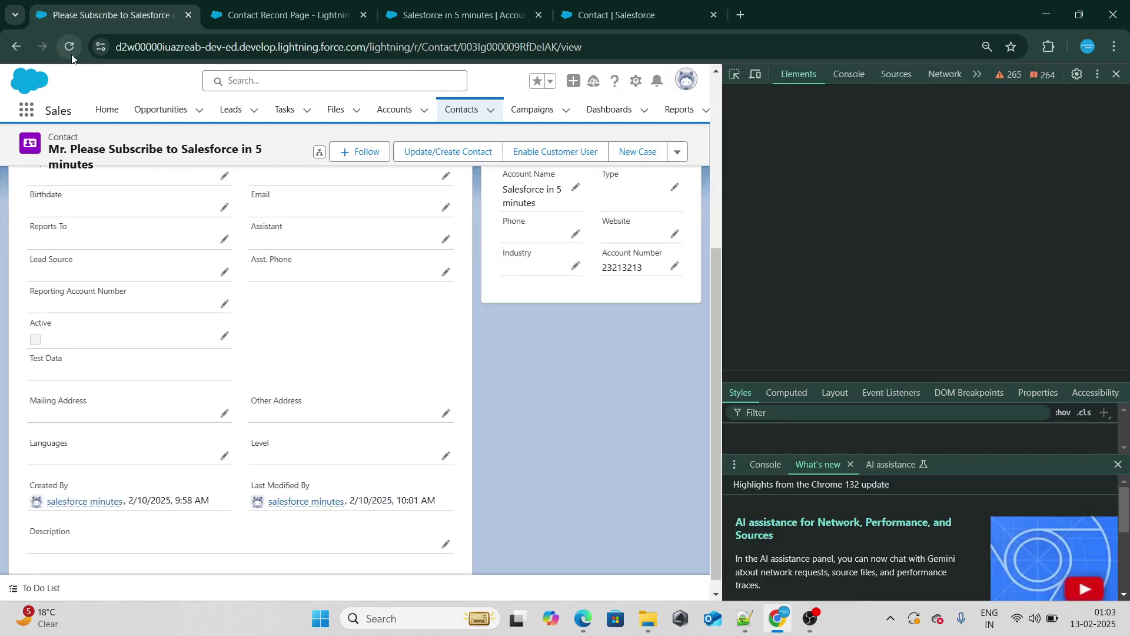
{"action": "right_click", "coordinate": [68, 47]}
{"action": "left_click", "coordinate": [102, 118]}
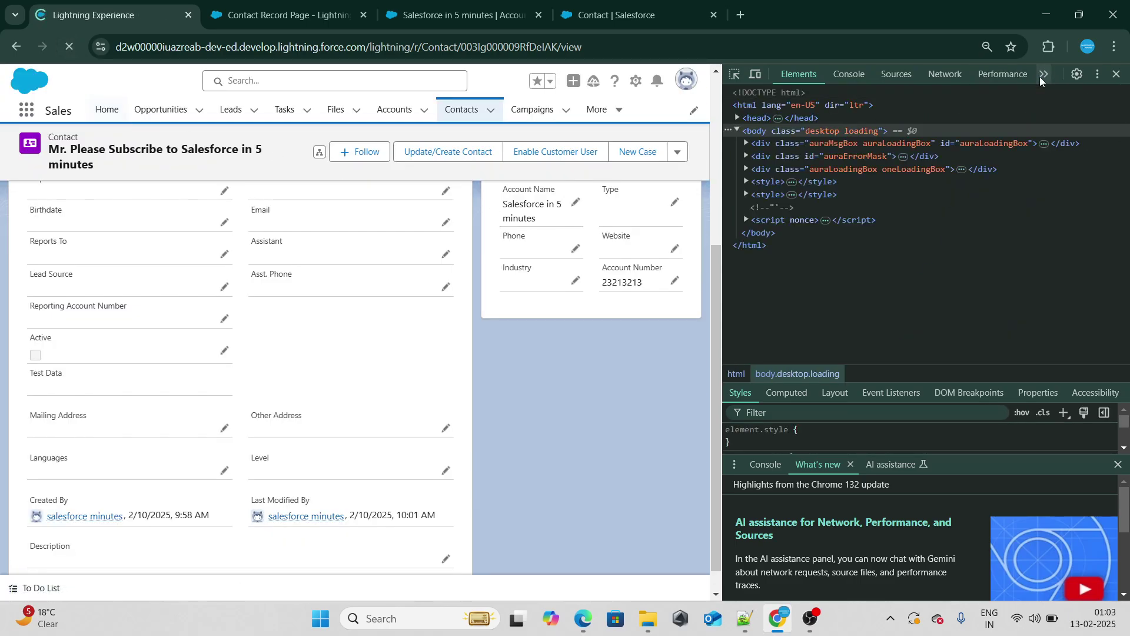
{"action": "key", "text": "F12"}
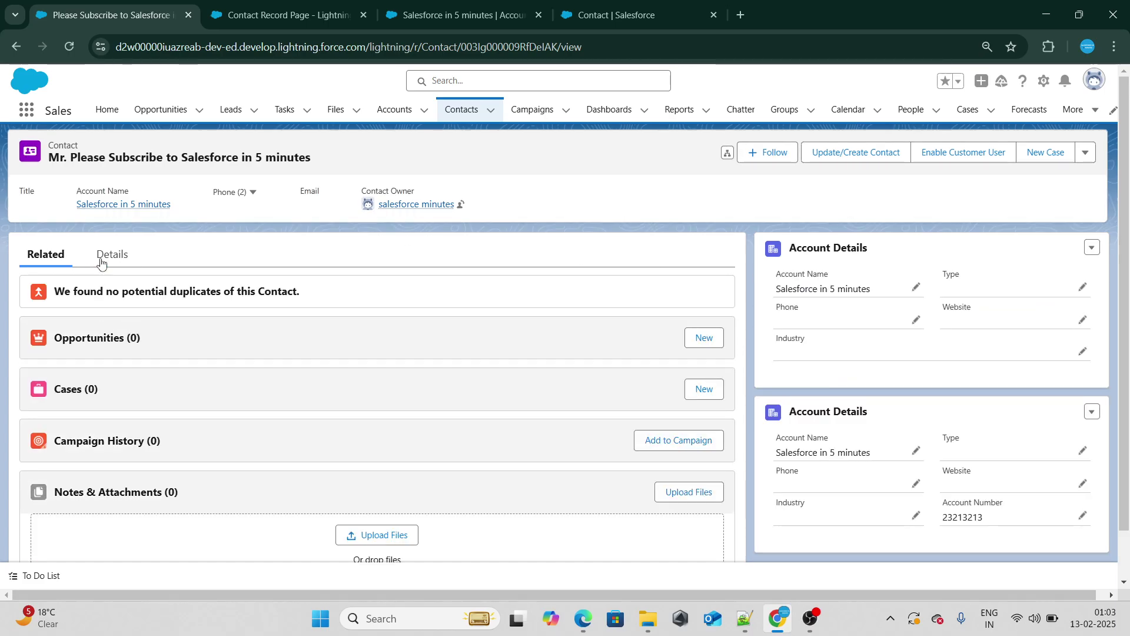
Find the Account name Form field in the contact's Details section
{"action": "left_click", "coordinate": [102, 259]}
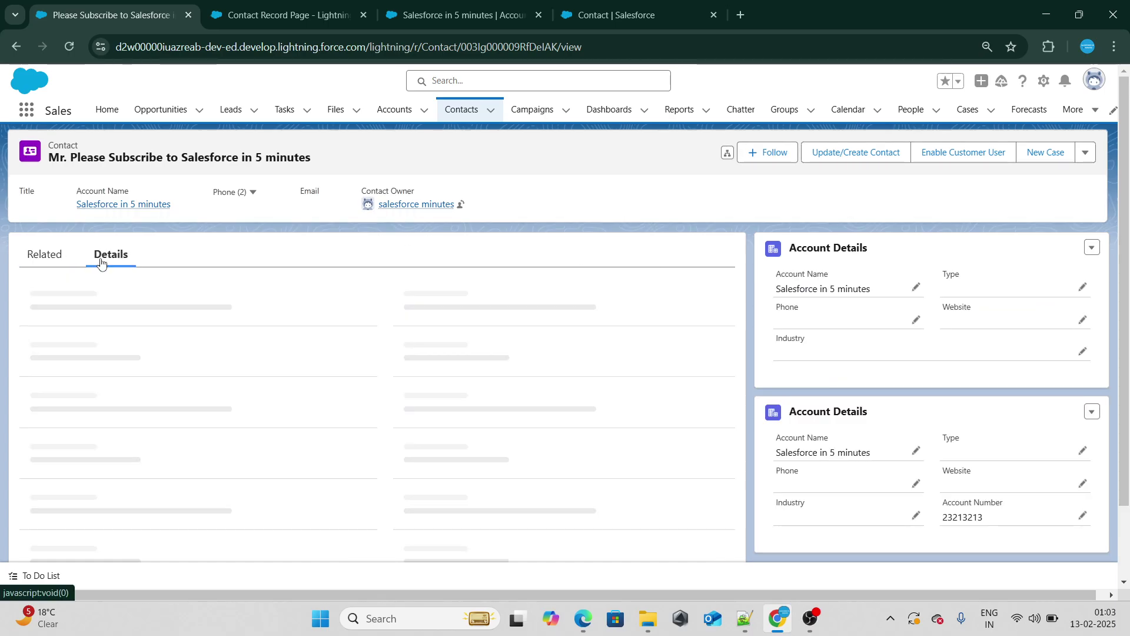
{"action": "scroll", "coordinate": [349, 403], "scroll_direction": "down", "scroll_amount": 5}
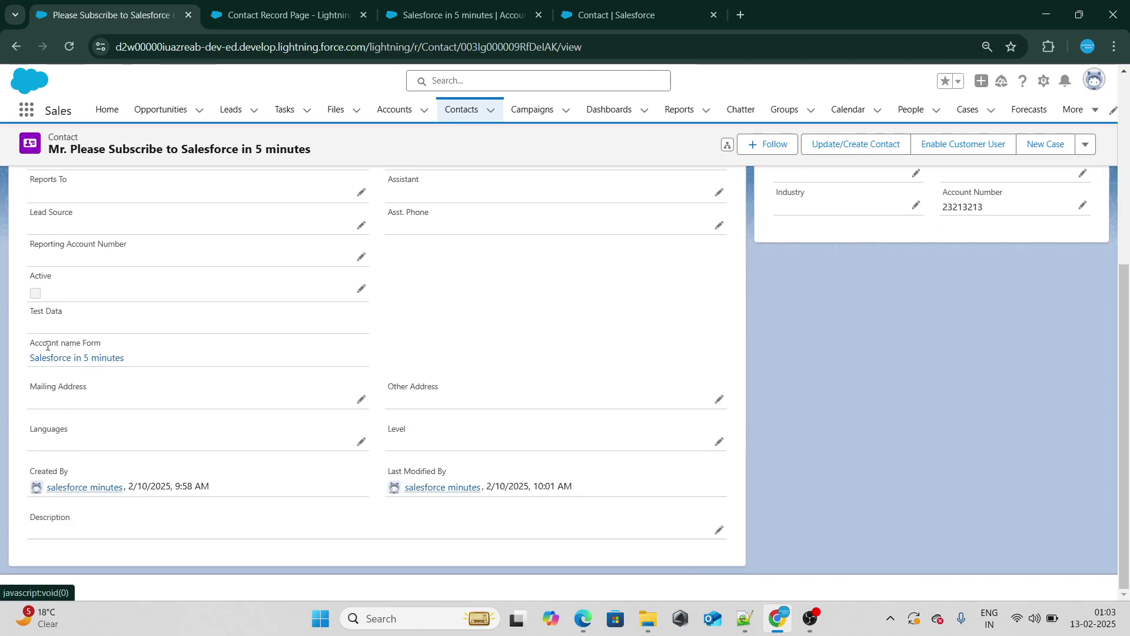
{"action": "left_click_drag", "start_coordinate": [48, 346], "coordinate": [123, 341]}
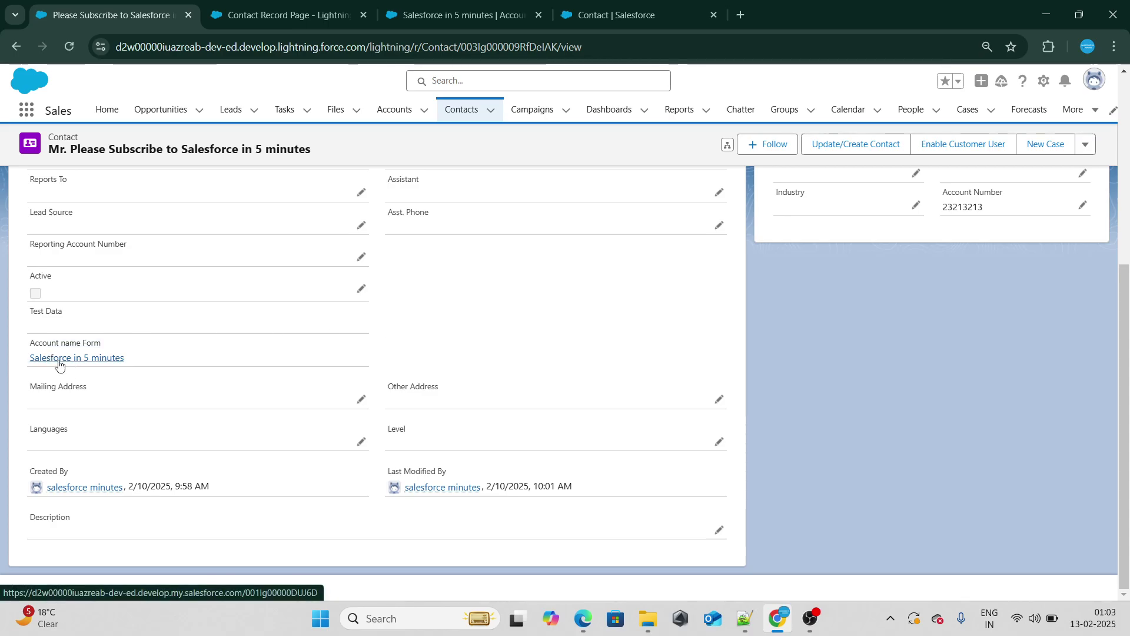
Follow the Account name Form link to the 'Salesforce in 5 minutes' account, then bring OBS forward
{"action": "left_click", "coordinate": [59, 360]}
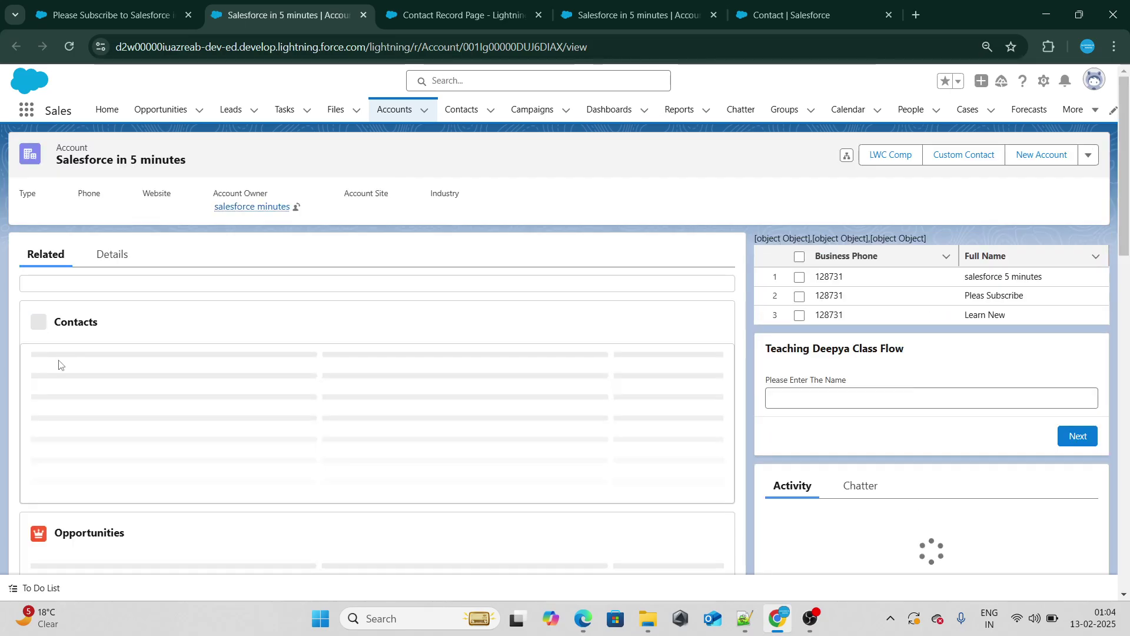
{"action": "left_click", "coordinate": [809, 620]}
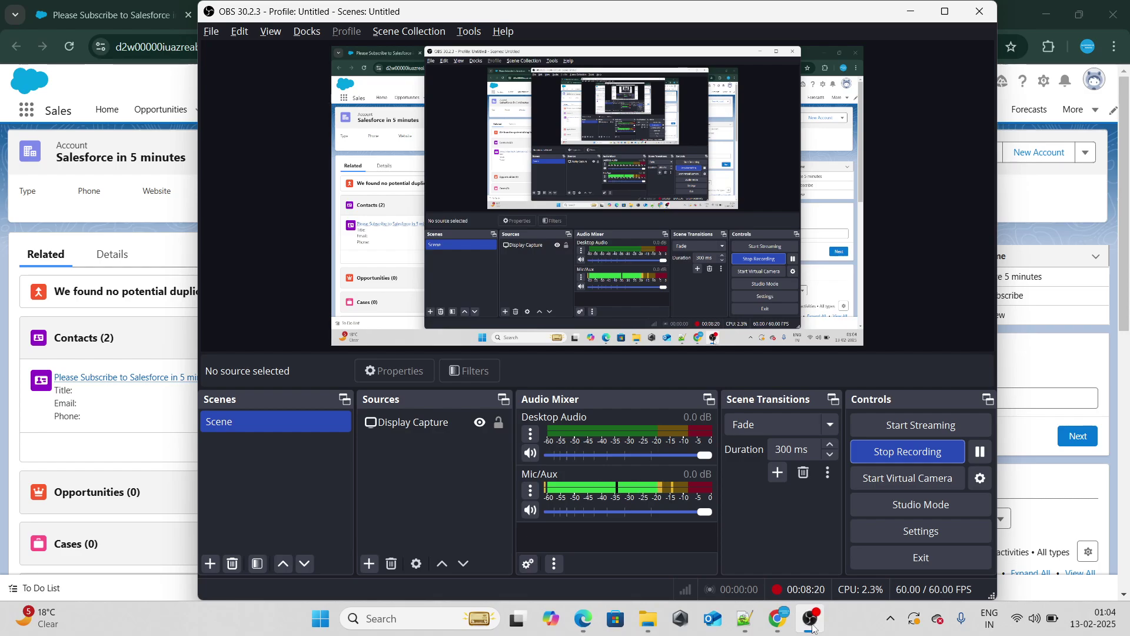